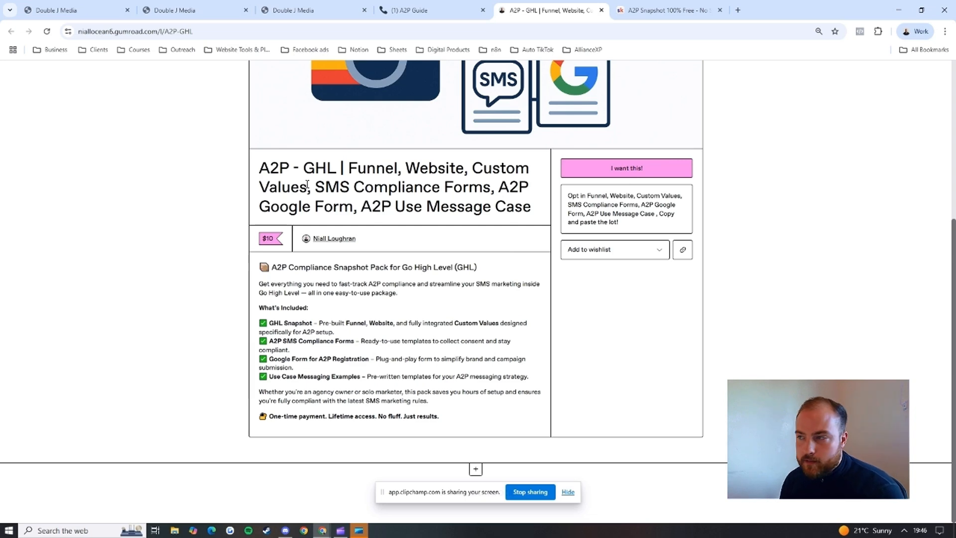
Step: Switch to the A2P TEMPLATE sub-account in HighLevel and open its funnels list
{"action": "left_click", "coordinate": [337, 6]}
{"action": "left_click", "coordinate": [280, 116]}
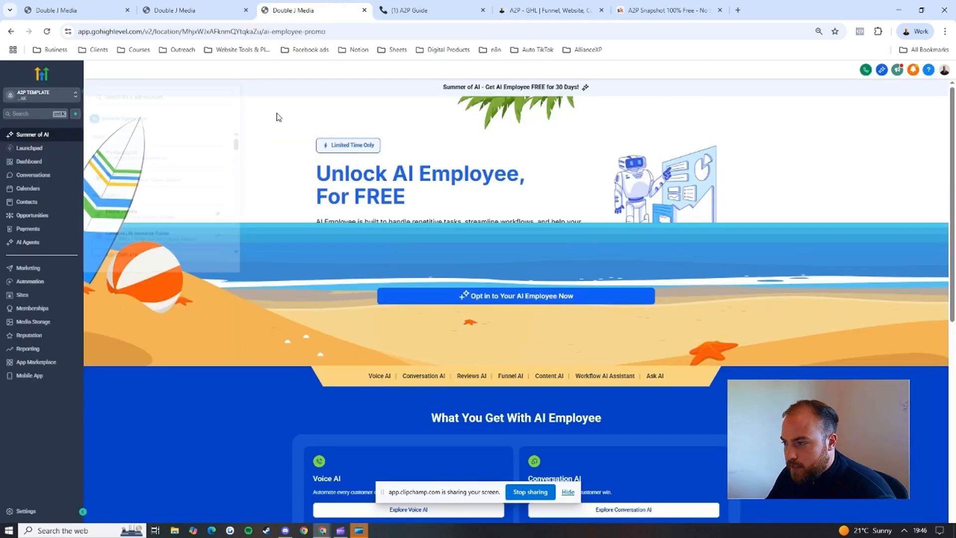
{"action": "left_click", "coordinate": [64, 297]}
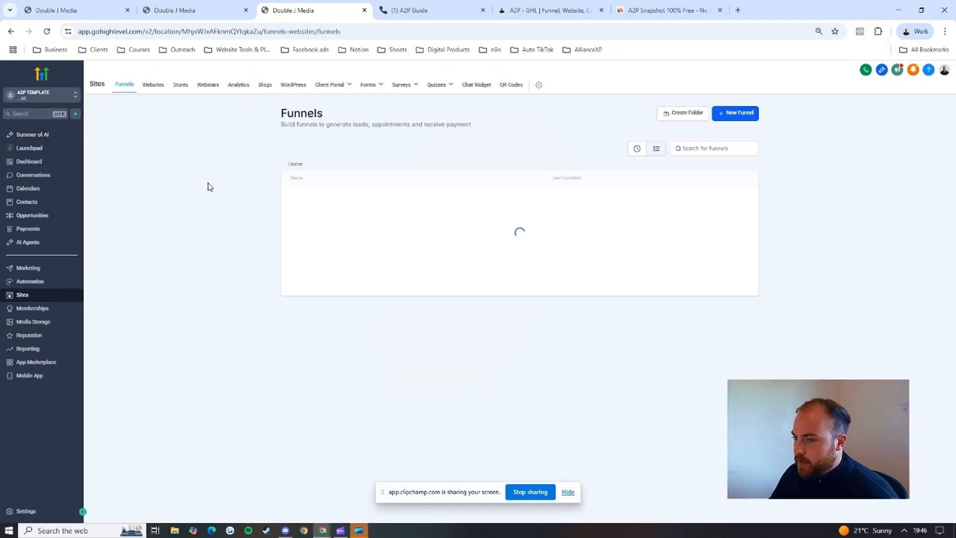
Step: View the A2P Guide checklist in Notion, close it, and open the A2P TEMPLATE sub-account's business profile settings
{"action": "left_click", "coordinate": [410, 12]}
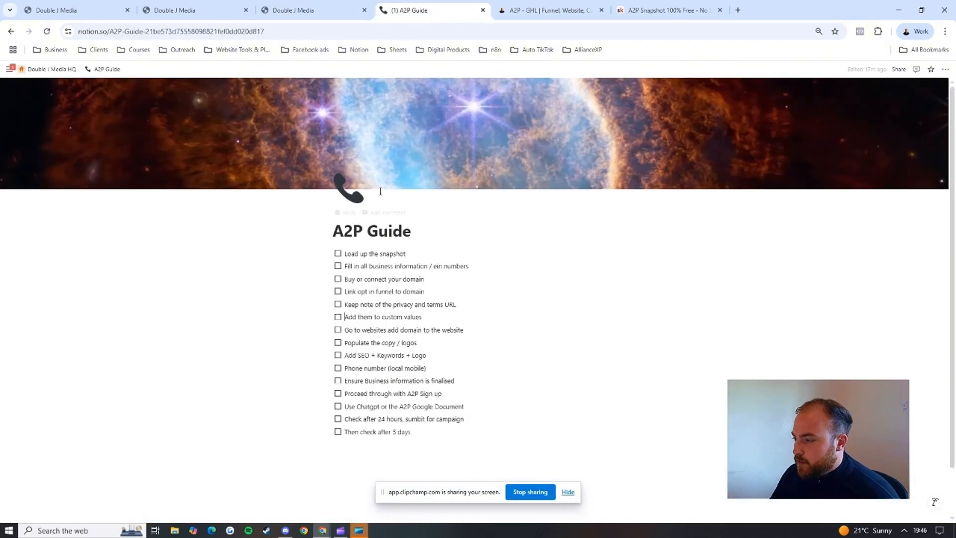
{"action": "left_click", "coordinate": [482, 10]}
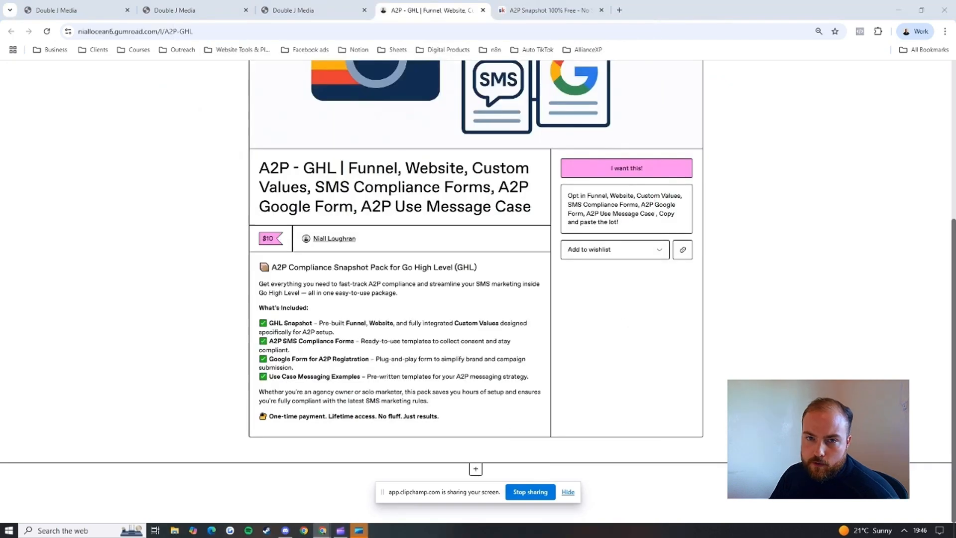
{"action": "left_click", "coordinate": [176, 11]}
{"action": "left_click", "coordinate": [274, 8]}
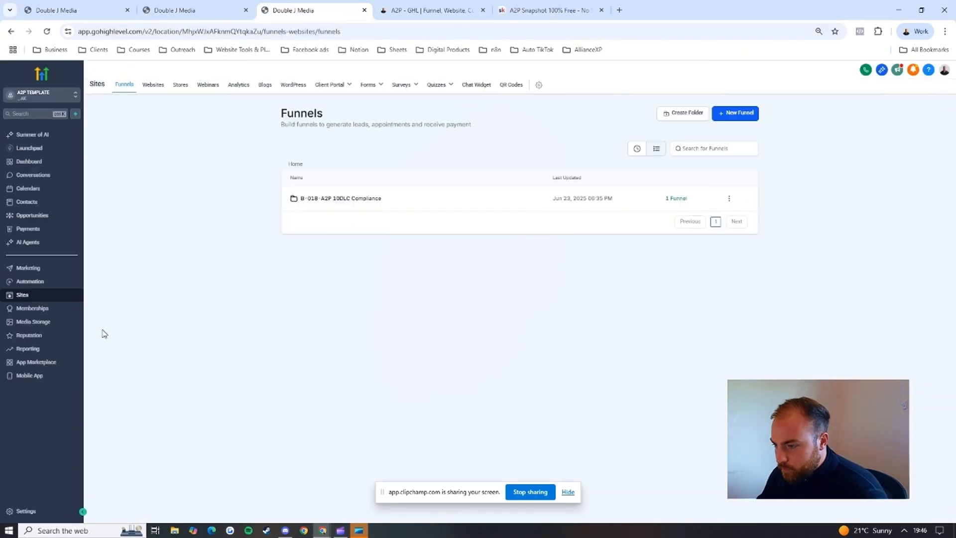
{"action": "left_click", "coordinate": [38, 511]}
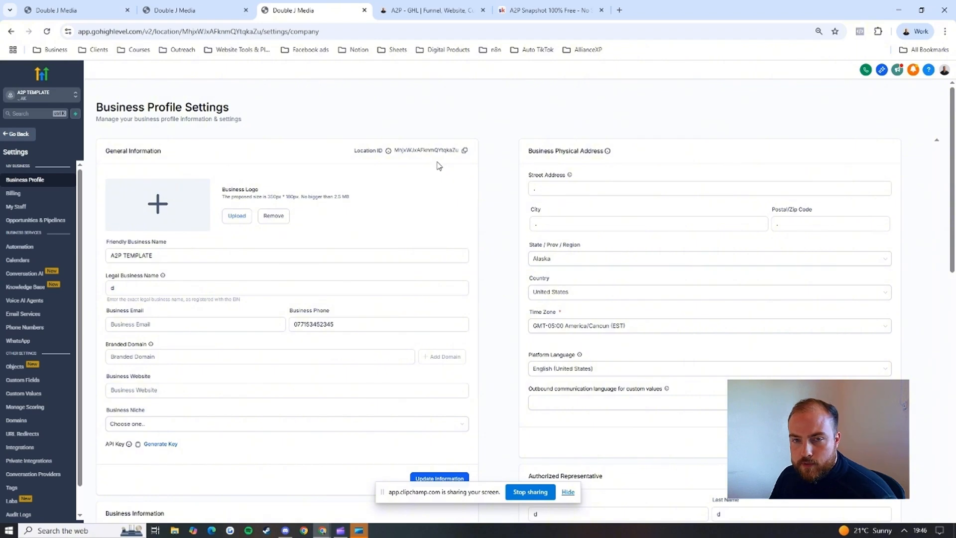
Step: Open the A2P / CRM - Onboarding Form in a new browser tab and review its questions through to Time Zone
{"action": "left_click", "coordinate": [619, 10]}
{"action": "type", "text": "a2p"}
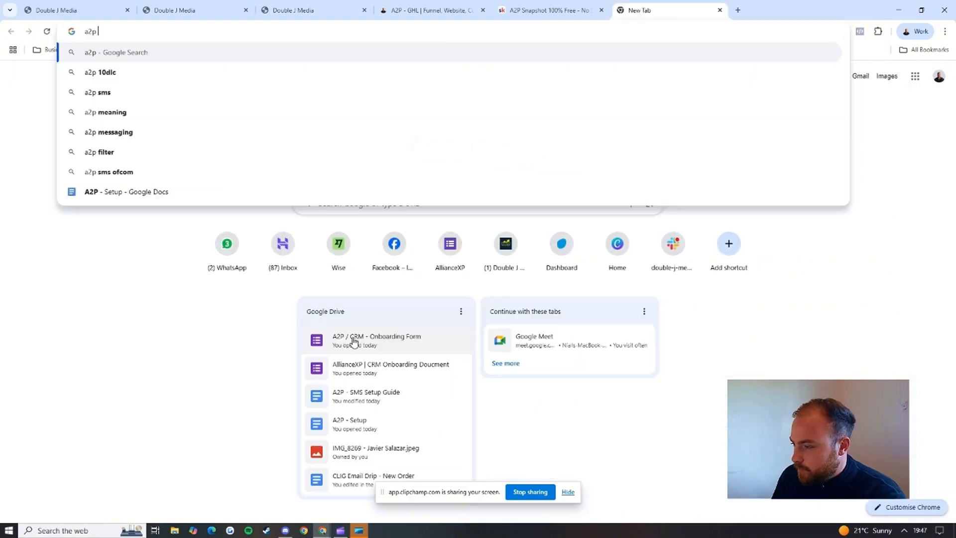
{"action": "left_click", "coordinate": [354, 341]}
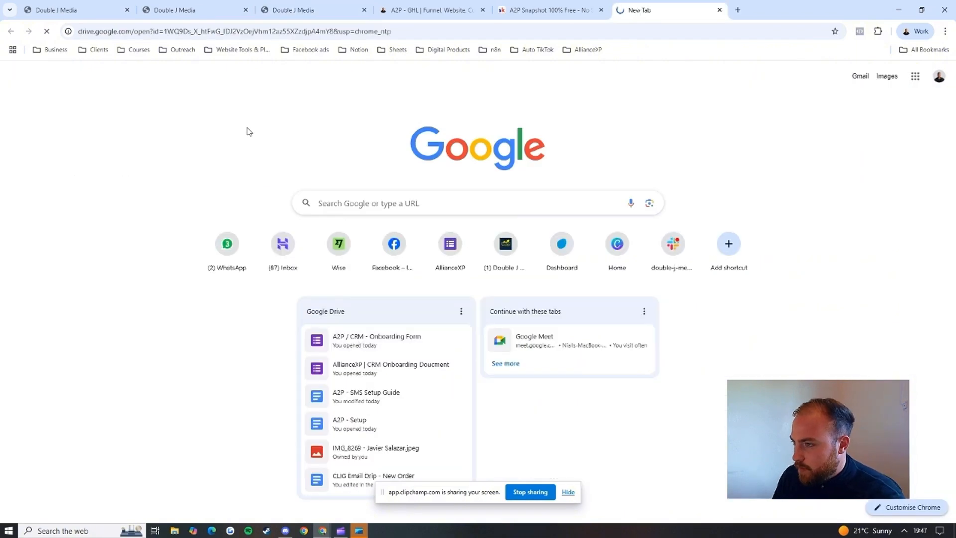
{"action": "scroll", "coordinate": [440, 218], "scroll_direction": "down", "scroll_amount": 3}
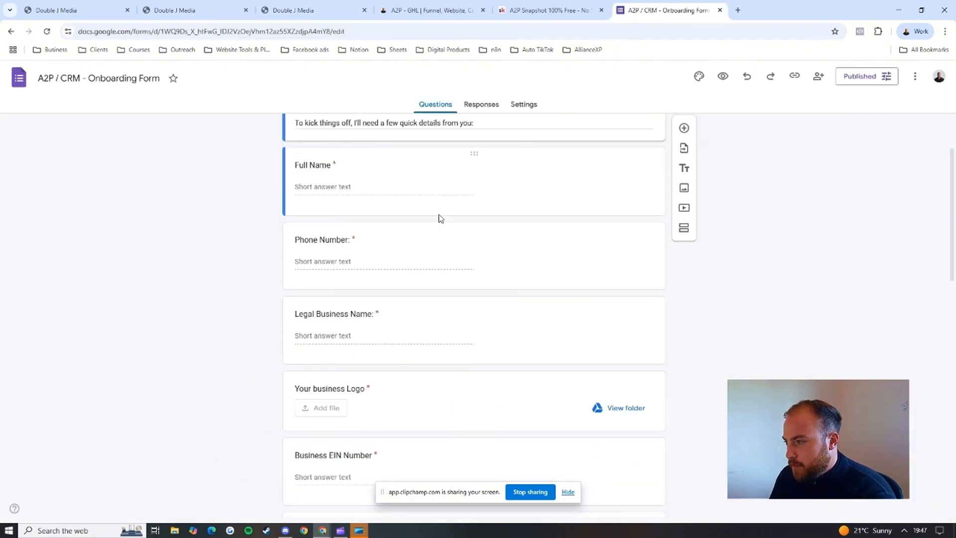
{"action": "scroll", "coordinate": [438, 219], "scroll_direction": "down", "scroll_amount": 5}
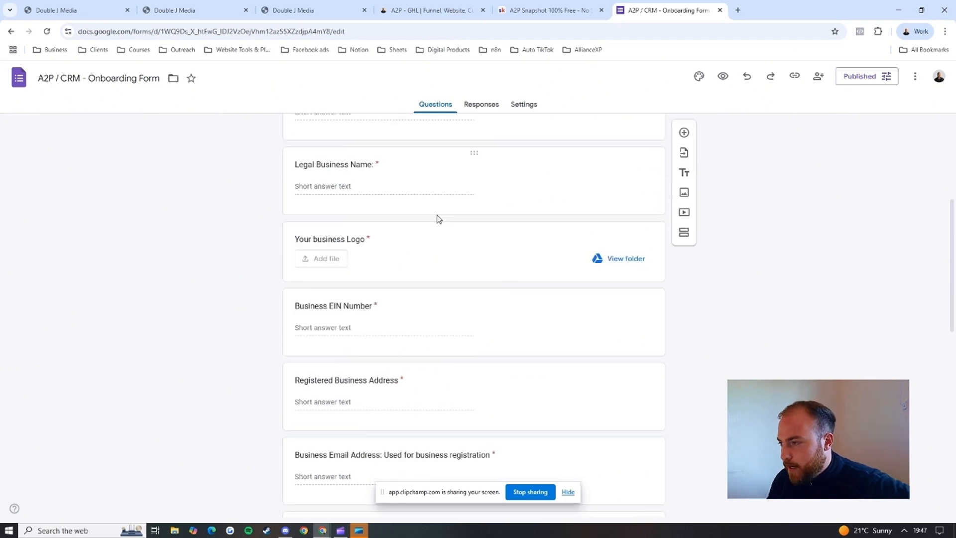
{"action": "scroll", "coordinate": [384, 168], "scroll_direction": "down", "scroll_amount": 3}
{"action": "scroll", "coordinate": [384, 168], "scroll_direction": "down", "scroll_amount": 5}
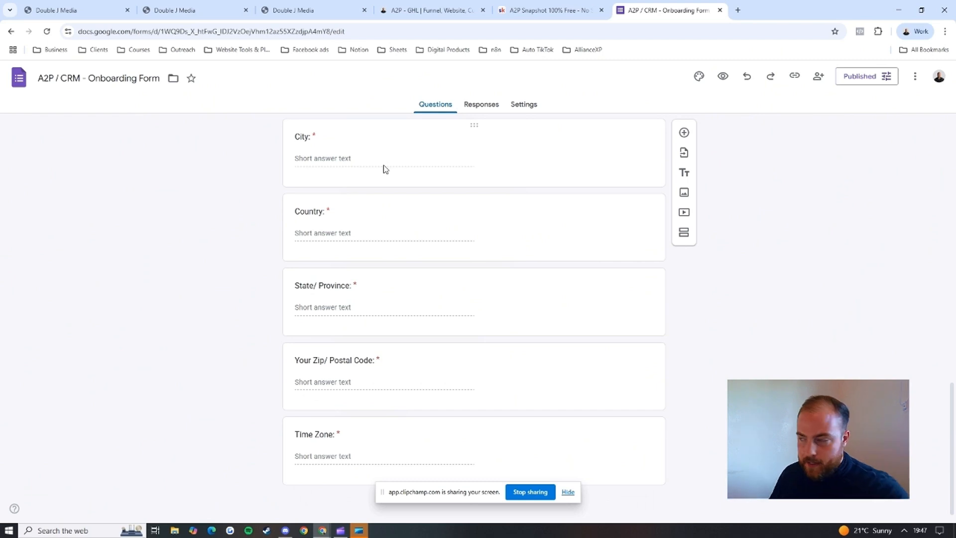
Step: Close the onboarding form, the A2P Snapshot page and the A2P - GHL product page
{"action": "left_click", "coordinate": [720, 10]}
{"action": "left_click", "coordinate": [602, 11]}
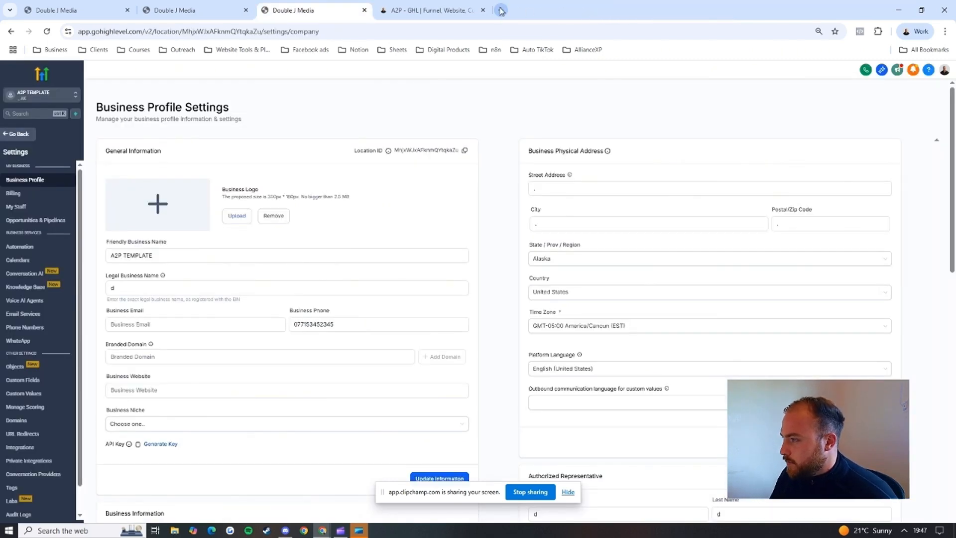
{"action": "left_click", "coordinate": [482, 10]}
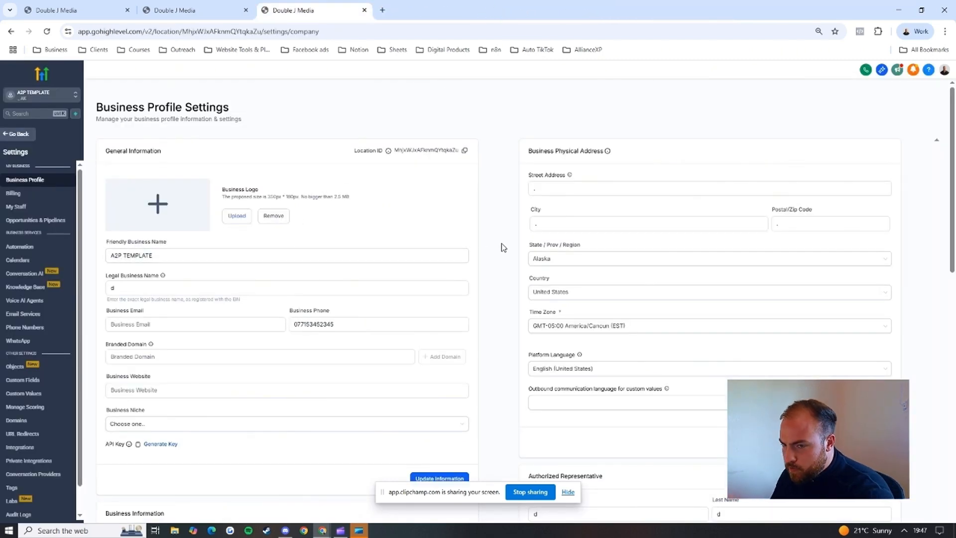
Step: Review the business profile's general information, physical address, business information and authorized representative sections
{"action": "scroll", "coordinate": [487, 268], "scroll_direction": "down", "scroll_amount": 4}
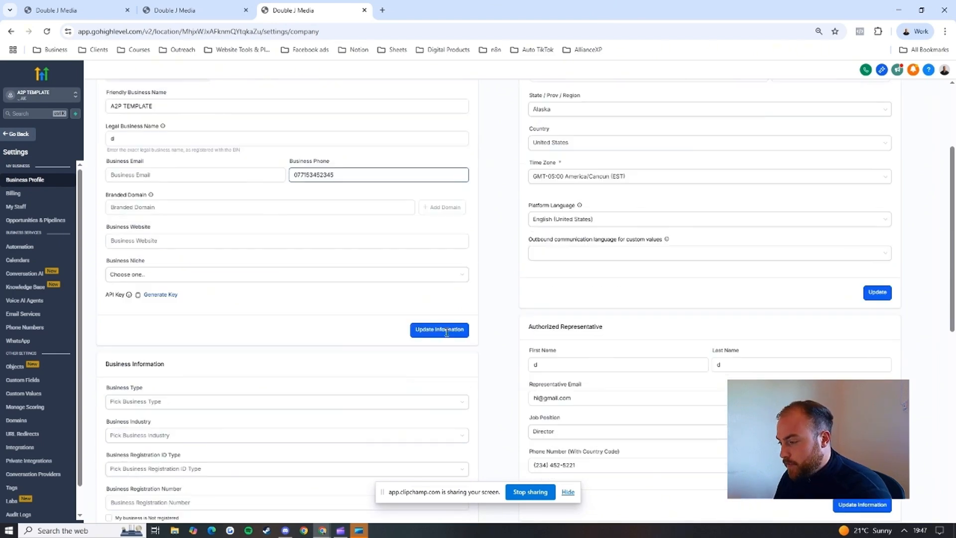
{"action": "scroll", "coordinate": [165, 236], "scroll_direction": "up", "scroll_amount": 4}
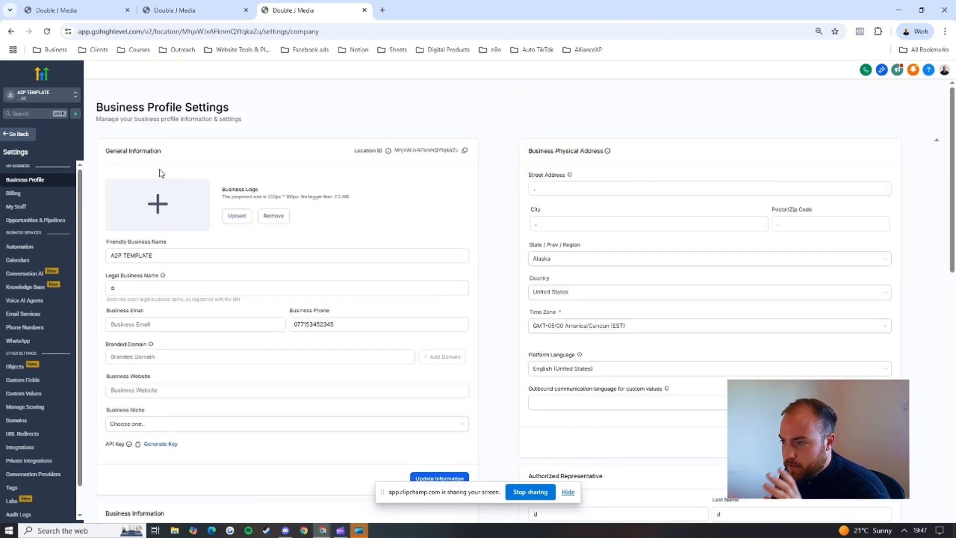
{"action": "scroll", "coordinate": [577, 169], "scroll_direction": "down", "scroll_amount": 4}
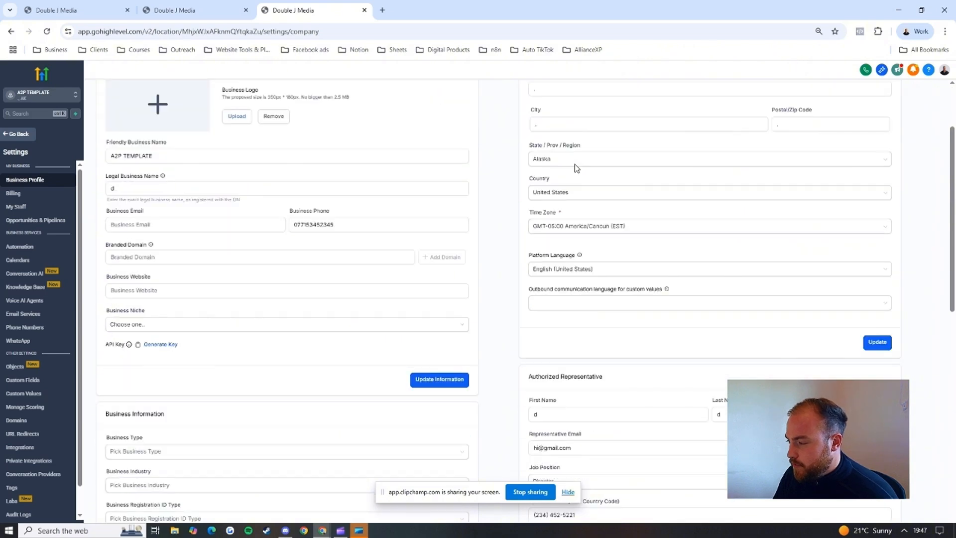
{"action": "scroll", "coordinate": [453, 279], "scroll_direction": "down", "scroll_amount": 2}
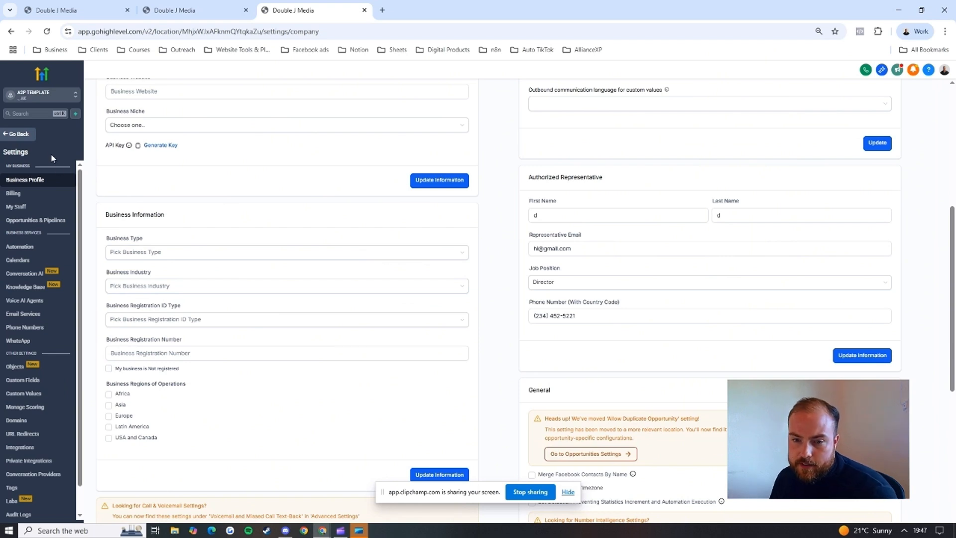
Step: View the sub-account's websites list and open its domain settings
{"action": "left_click", "coordinate": [24, 136]}
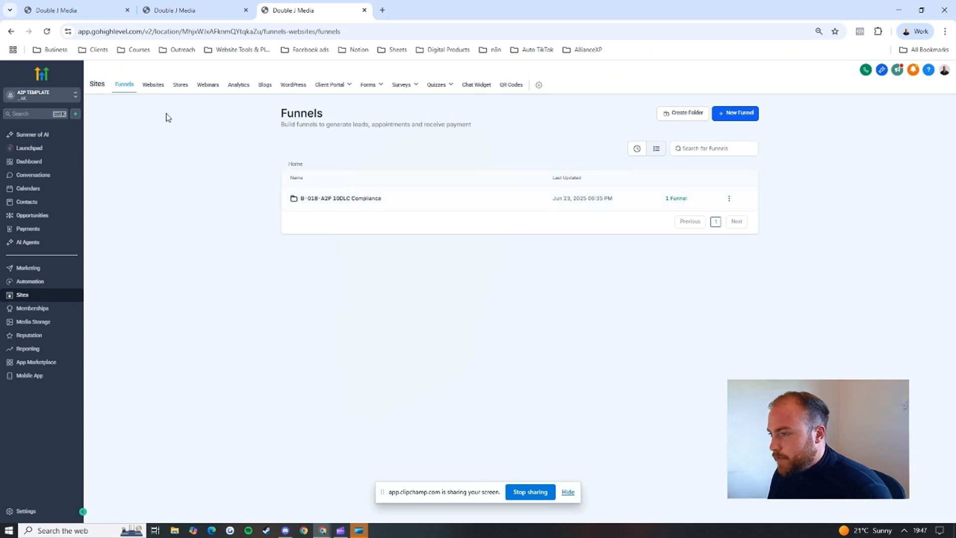
{"action": "left_click", "coordinate": [154, 85]}
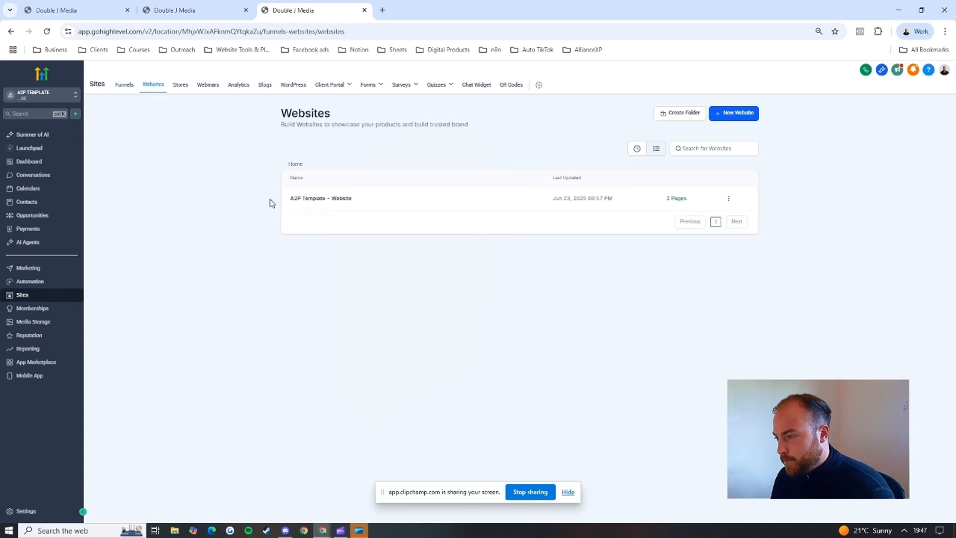
{"action": "left_click", "coordinate": [27, 511]}
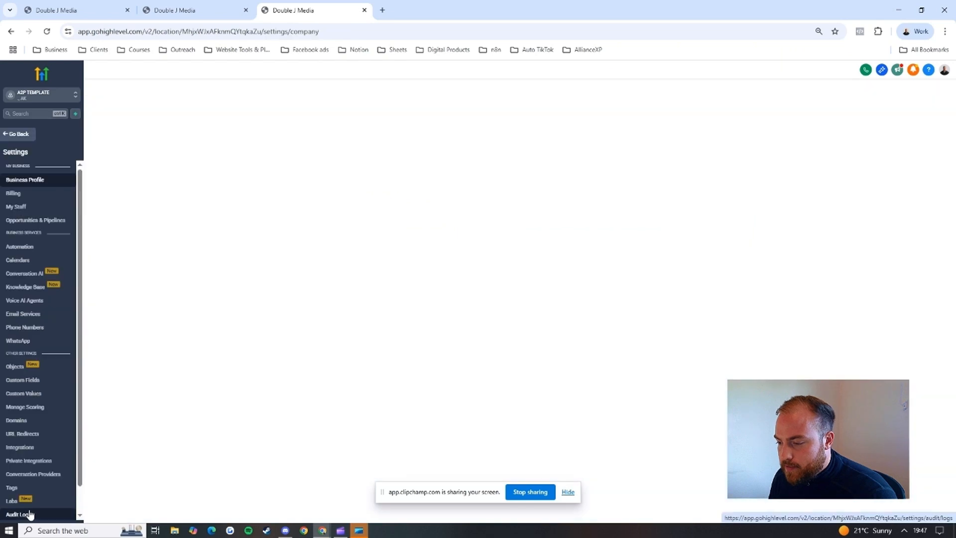
{"action": "left_click", "coordinate": [20, 421]}
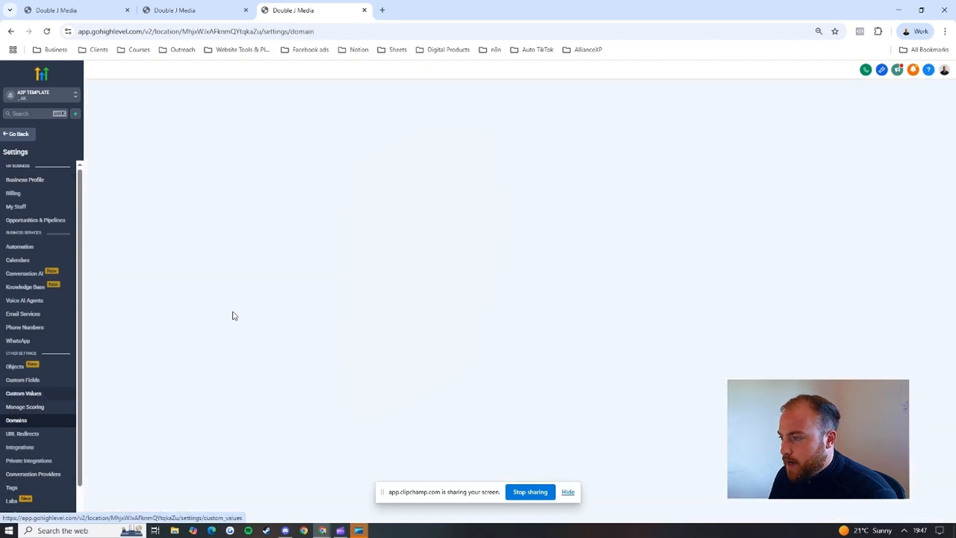
{"action": "left_click", "coordinate": [544, 190]}
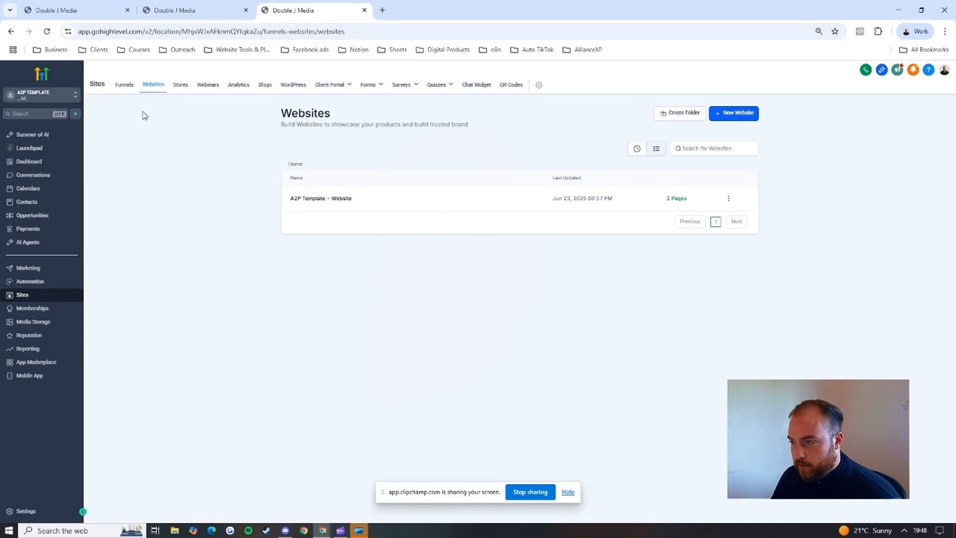
Step: Open the B-018. SE General Optin funnel in the B-018-A2P 10DLC Compliance folder
{"action": "left_click", "coordinate": [125, 87]}
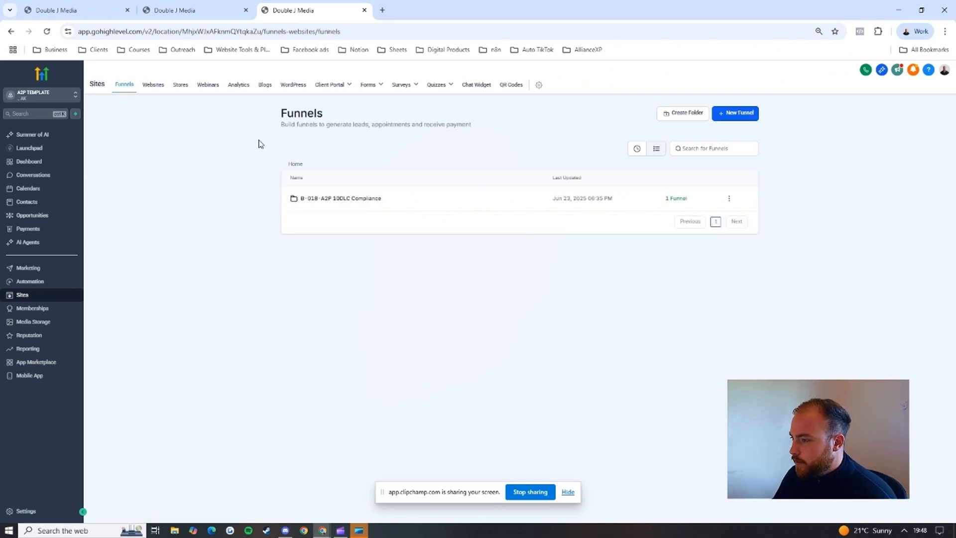
{"action": "left_click", "coordinate": [327, 199]}
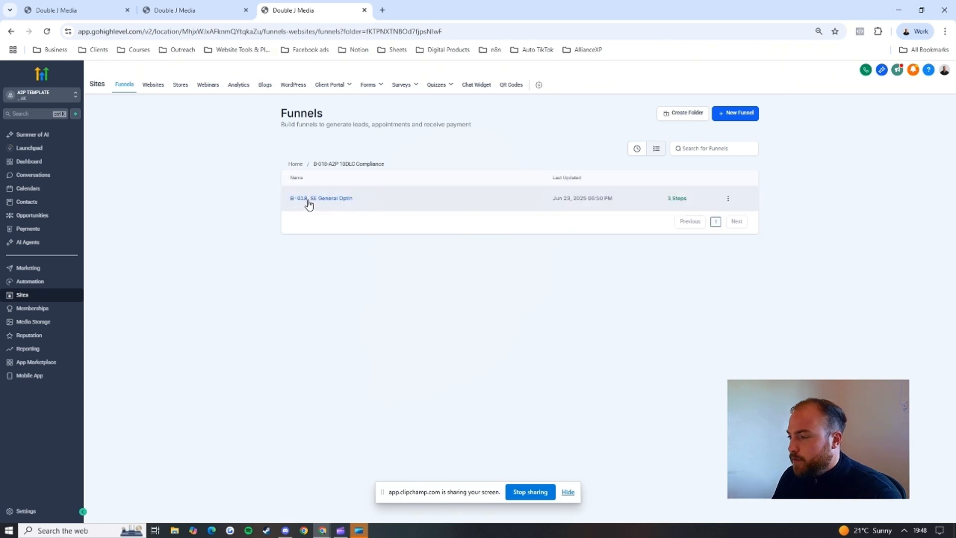
{"action": "left_click", "coordinate": [313, 199]}
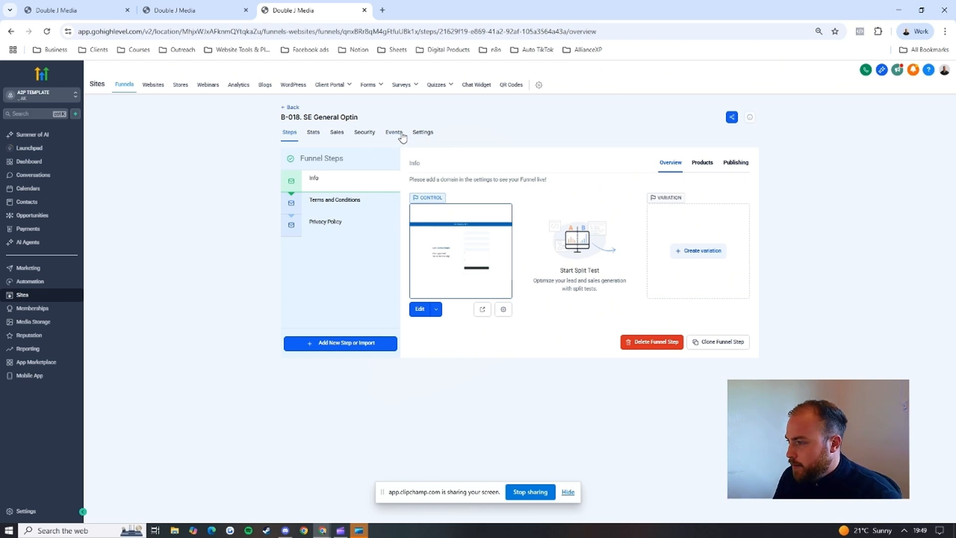
Step: Open the funnel's settings and expand the choice of domains for it
{"action": "left_click", "coordinate": [421, 133]}
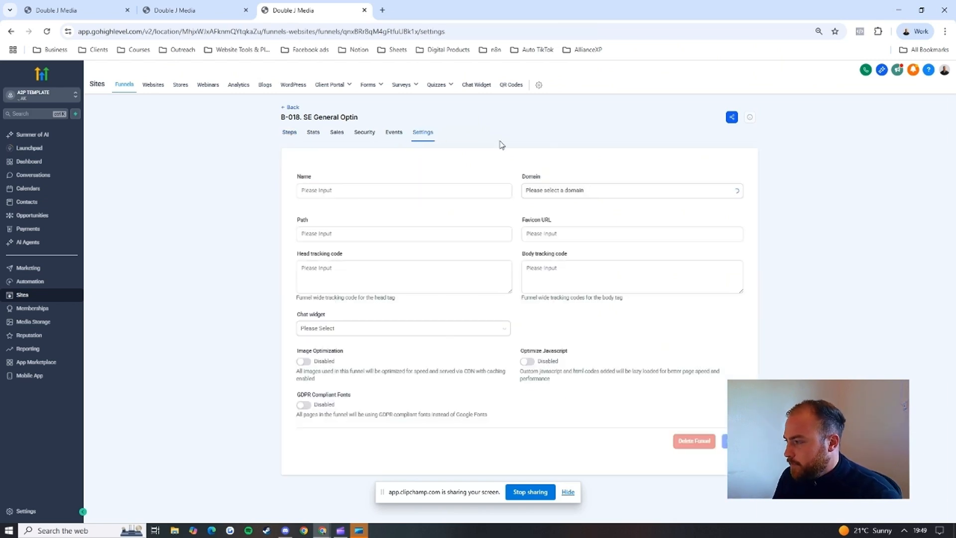
{"action": "left_click", "coordinate": [528, 190]}
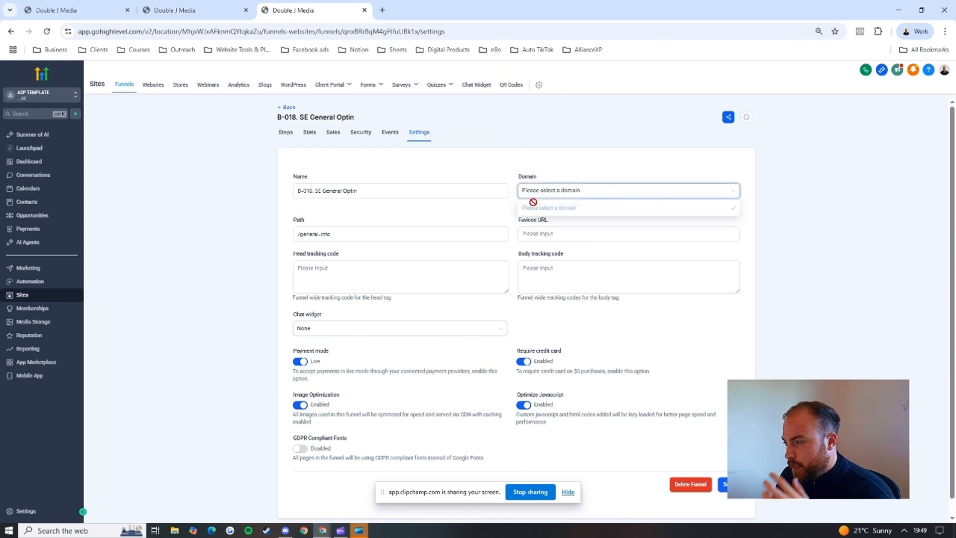
Step: Examine where the URL is shown for the funnel's Terms and Conditions and Privacy Policy steps
{"action": "left_click", "coordinate": [285, 133]}
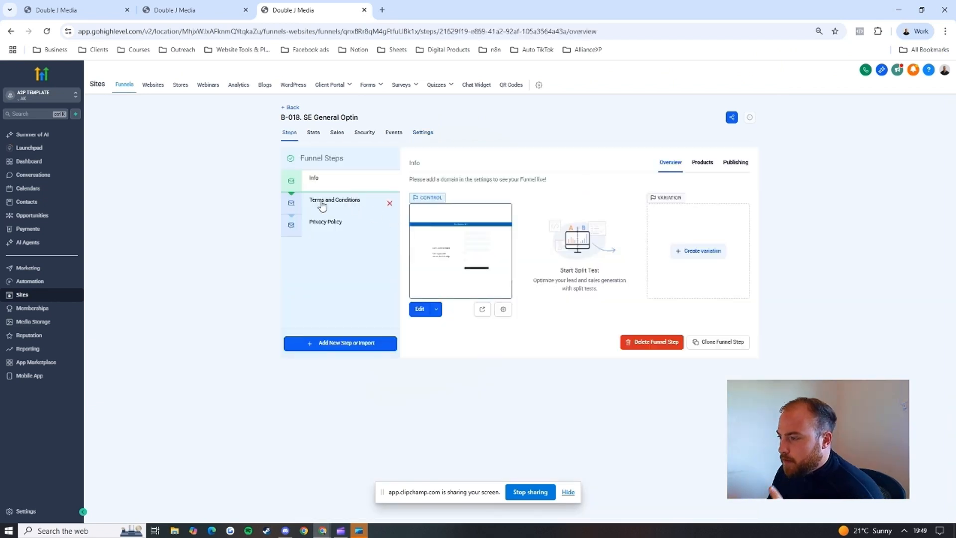
{"action": "left_click", "coordinate": [396, 208]}
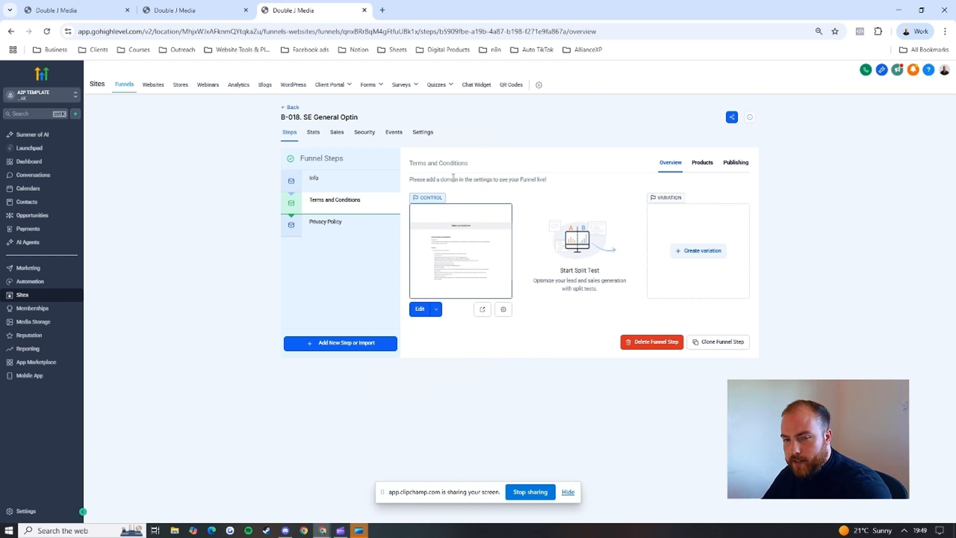
{"action": "left_click_drag", "start_coordinate": [414, 179], "coordinate": [547, 181]}
{"action": "left_click", "coordinate": [550, 182]}
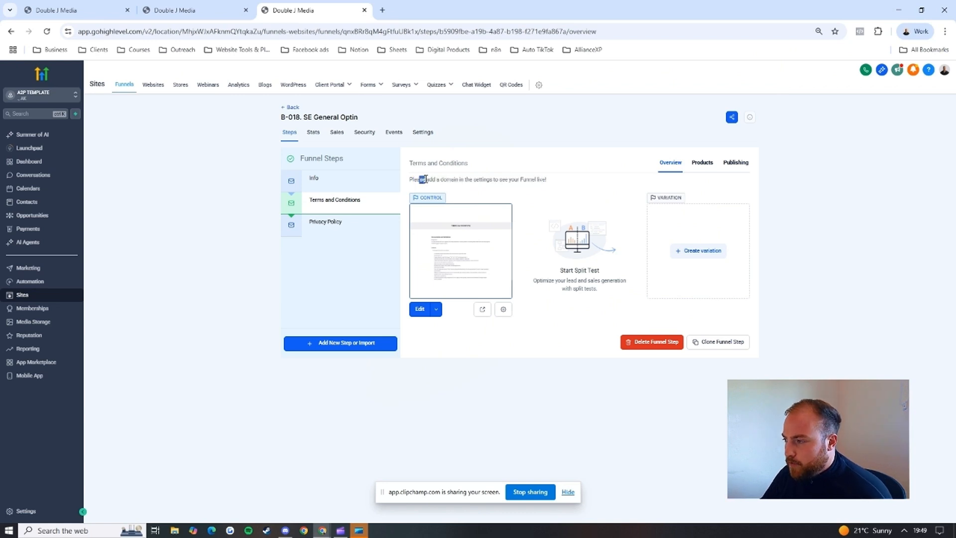
{"action": "left_click_drag", "start_coordinate": [426, 179], "coordinate": [548, 182]}
{"action": "left_click", "coordinate": [551, 184]}
{"action": "left_click", "coordinate": [359, 223]}
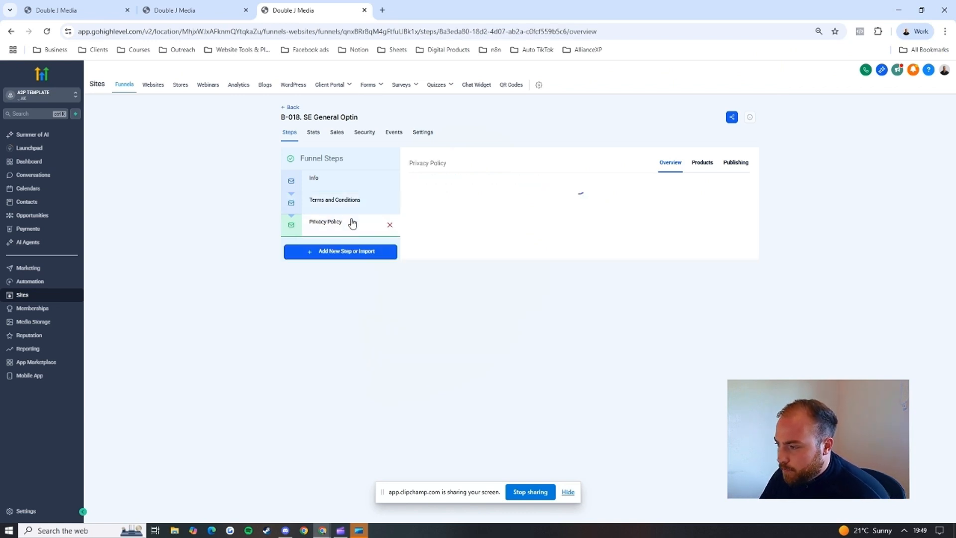
{"action": "left_click_drag", "start_coordinate": [445, 179], "coordinate": [549, 181]}
{"action": "left_click", "coordinate": [549, 181]}
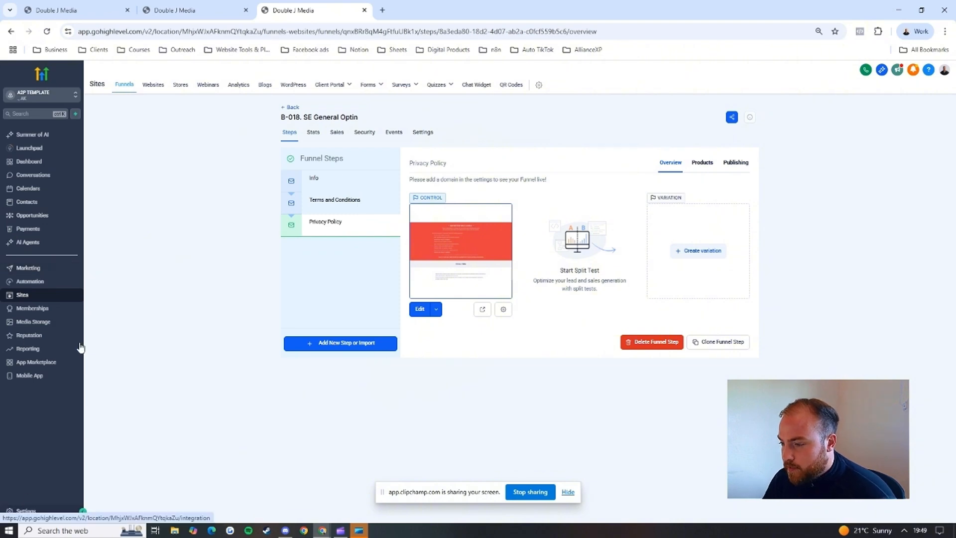
Step: Open the sub-account's custom values and view the edit form for WEB URL - Privacy Policy, leaving it without saving
{"action": "left_click", "coordinate": [33, 516]}
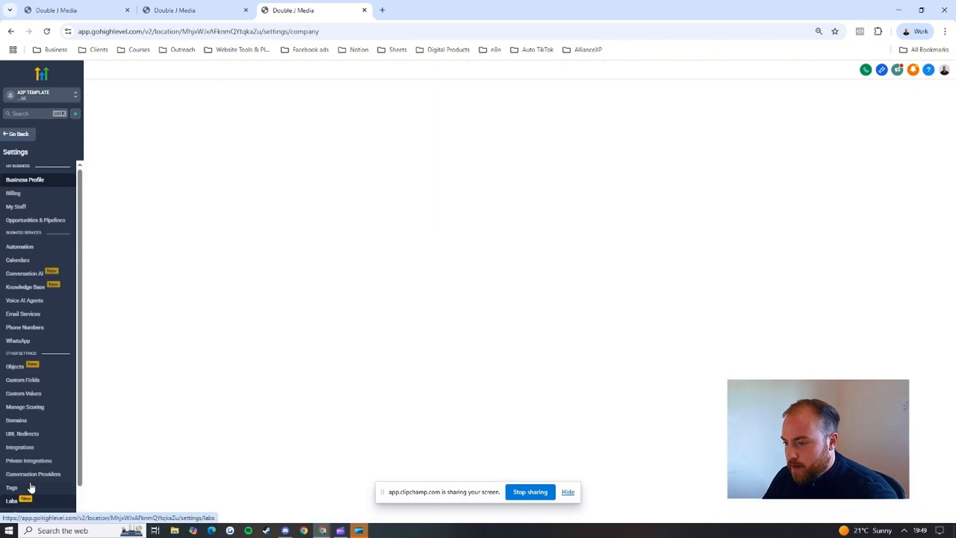
{"action": "left_click", "coordinate": [30, 394]}
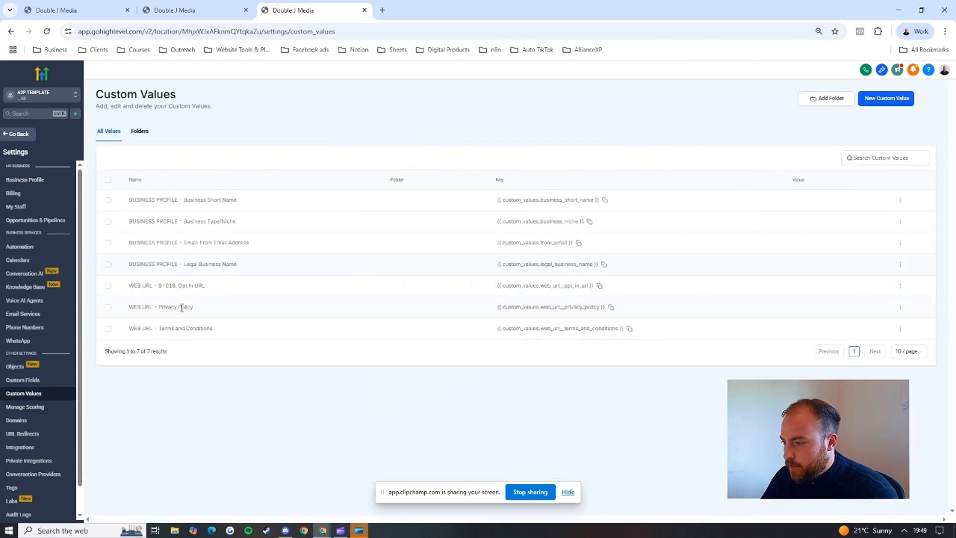
{"action": "left_click_drag", "start_coordinate": [145, 307], "coordinate": [184, 309]}
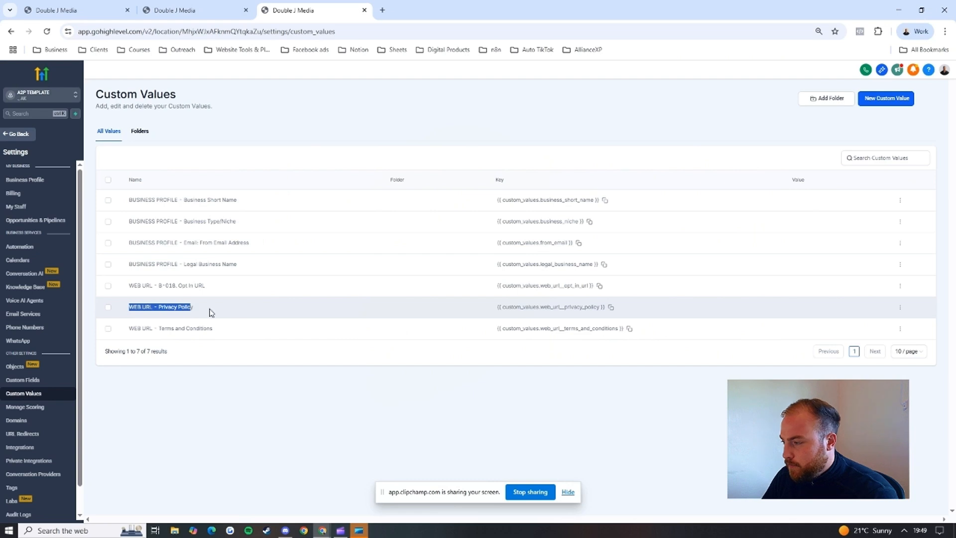
{"action": "left_click", "coordinate": [899, 307]}
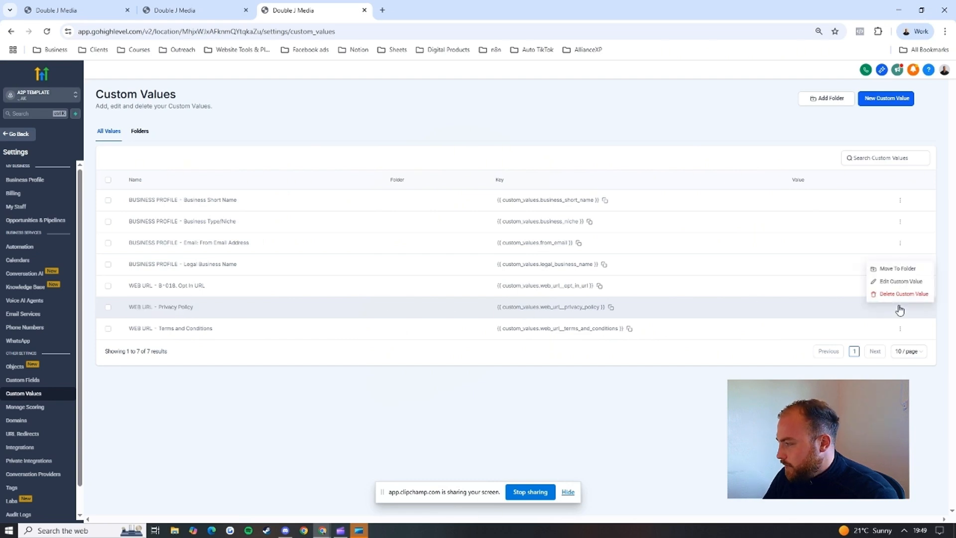
{"action": "left_click", "coordinate": [887, 281]}
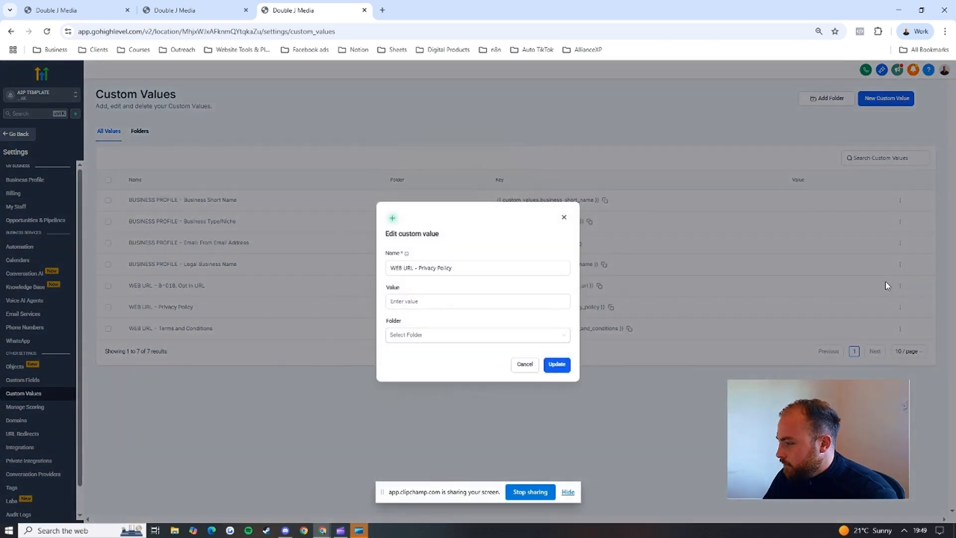
{"action": "left_click", "coordinate": [448, 299]}
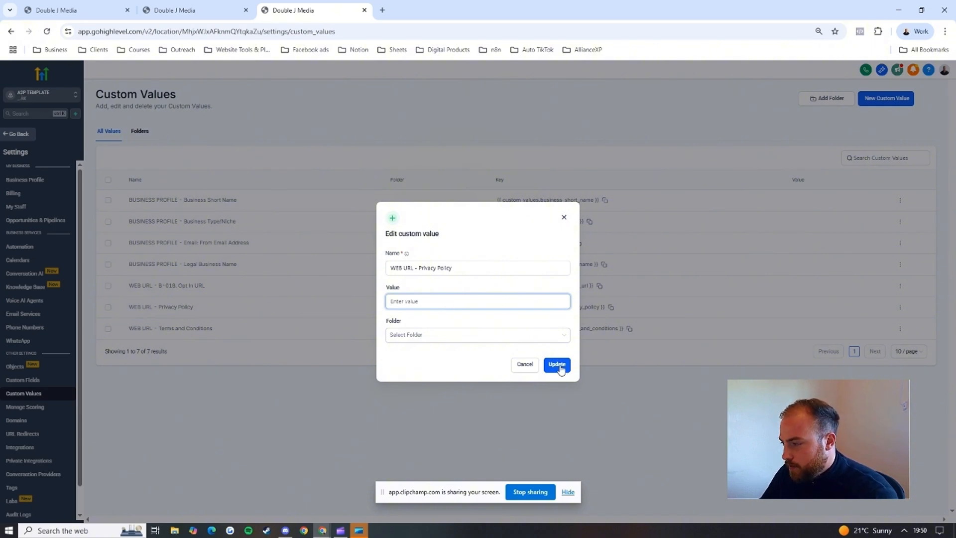
{"action": "left_click", "coordinate": [564, 217]}
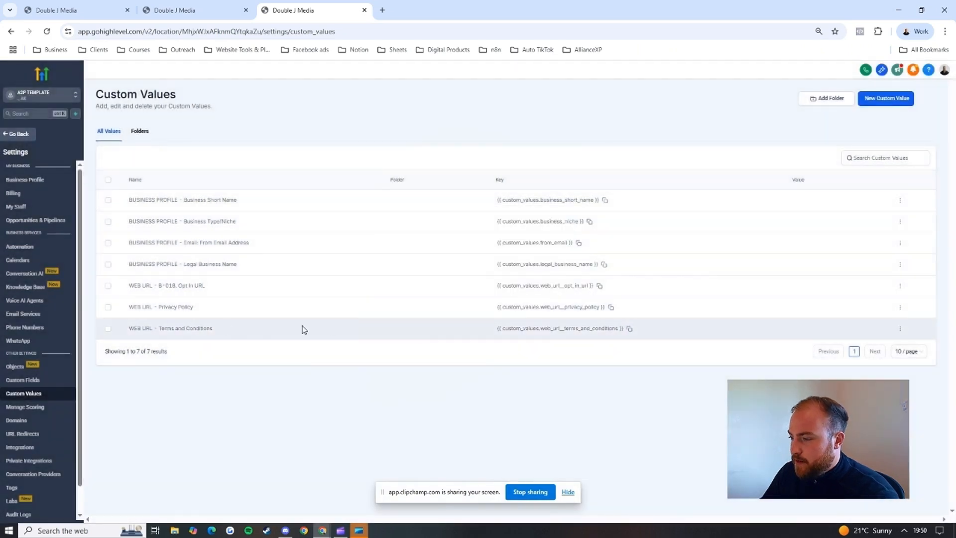
Step: View the edit form for the WEB URL - Terms and Conditions custom value and close it without saving
{"action": "left_click", "coordinate": [900, 329]}
{"action": "left_click", "coordinate": [894, 302]}
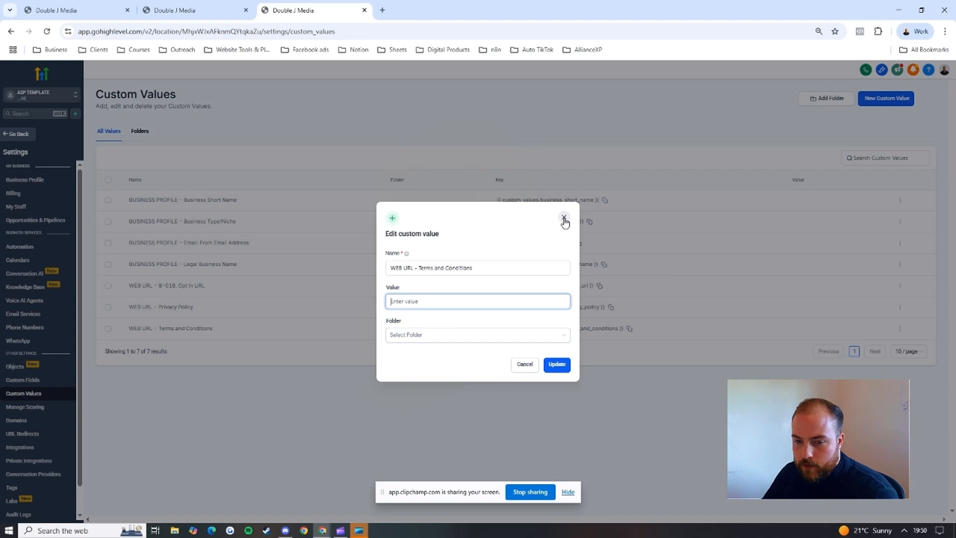
{"action": "left_click", "coordinate": [564, 218]}
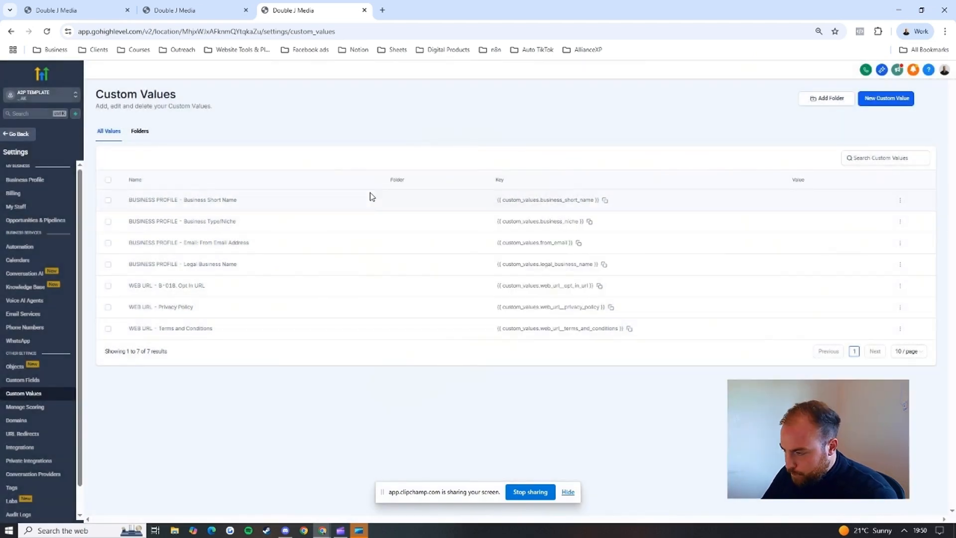
Step: Open the settings of A2P Template - Website and check its domain choices and Favicon URL field
{"action": "left_click", "coordinate": [18, 134]}
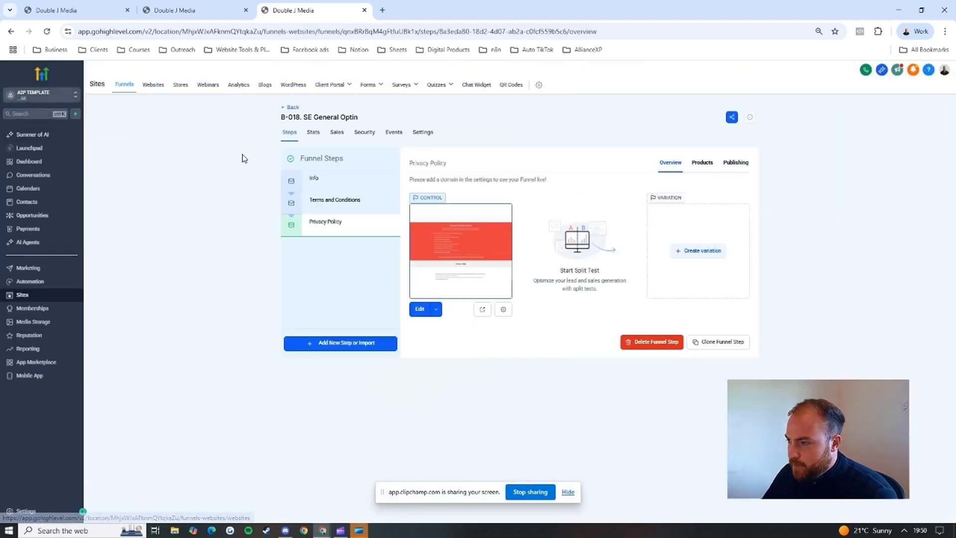
{"action": "left_click", "coordinate": [152, 84]}
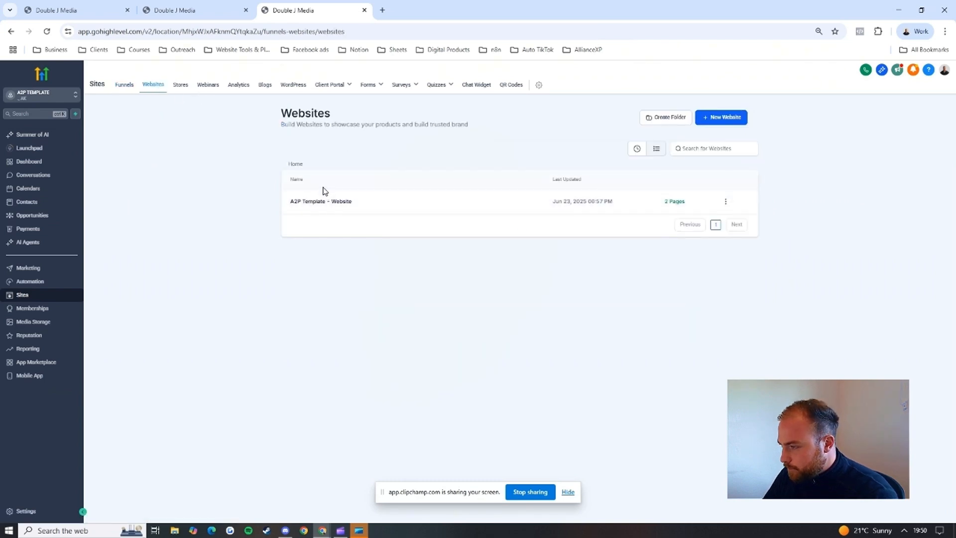
{"action": "left_click", "coordinate": [342, 202]}
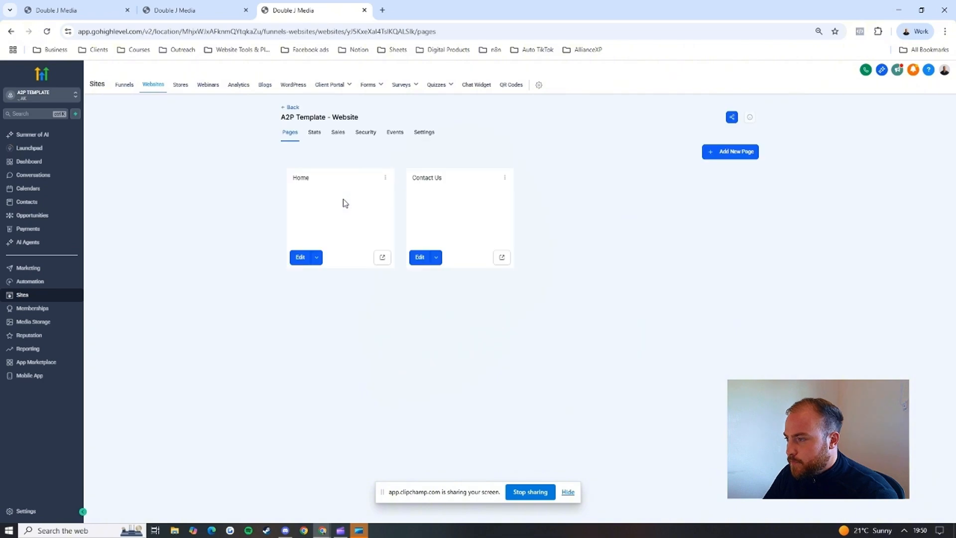
{"action": "left_click", "coordinate": [428, 133]}
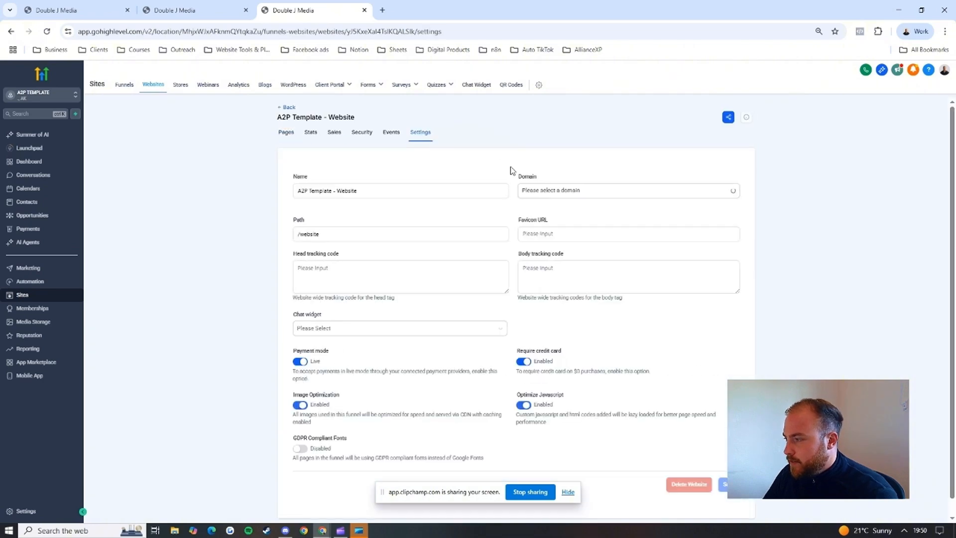
{"action": "left_click", "coordinate": [563, 194]}
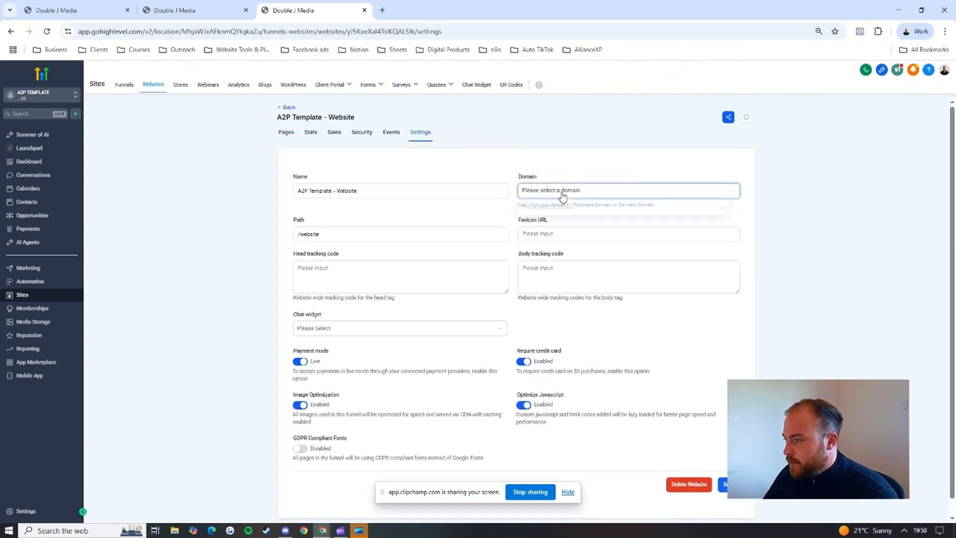
{"action": "left_click", "coordinate": [511, 205]}
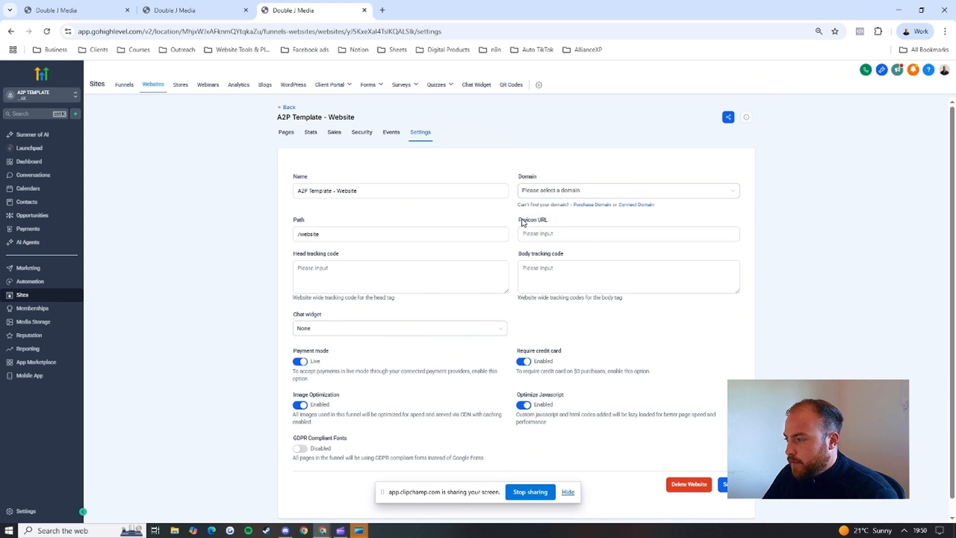
{"action": "left_click", "coordinate": [548, 233]}
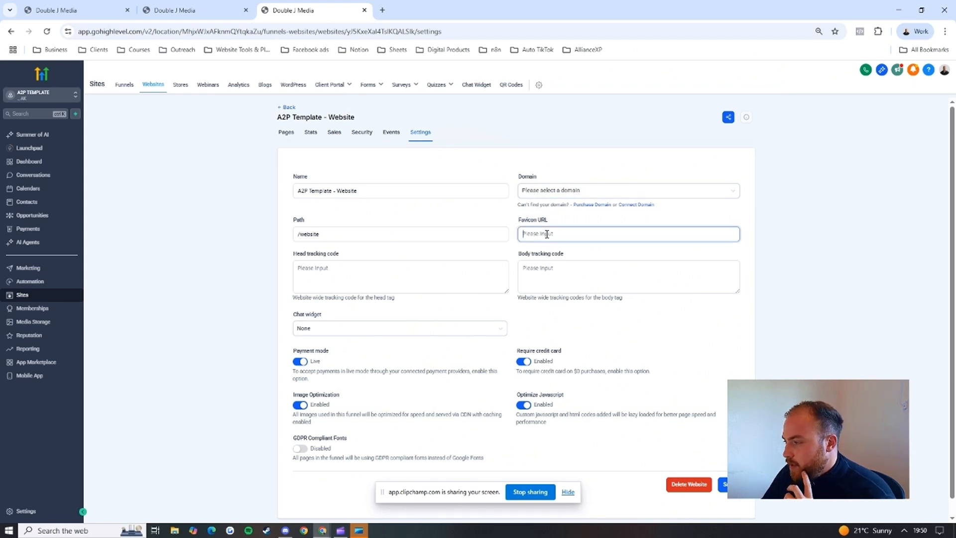
Step: View the sub-account's media storage, where images for the website are uploaded
{"action": "left_click", "coordinate": [30, 323]}
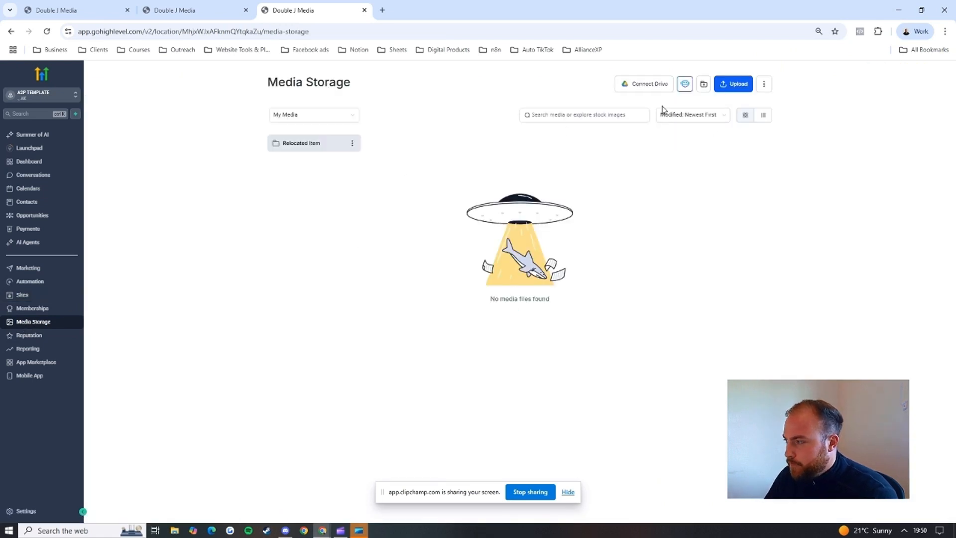
{"action": "right_click", "coordinate": [332, 186]}
{"action": "left_click", "coordinate": [325, 182]}
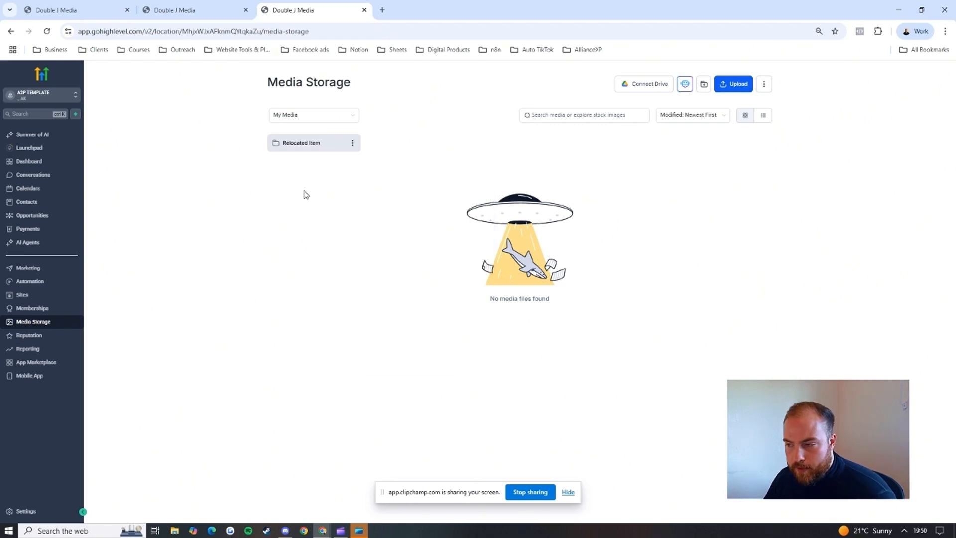
Step: Return to the A2P Template - Website settings and open the Favicon URL for entry
{"action": "left_click", "coordinate": [44, 295]}
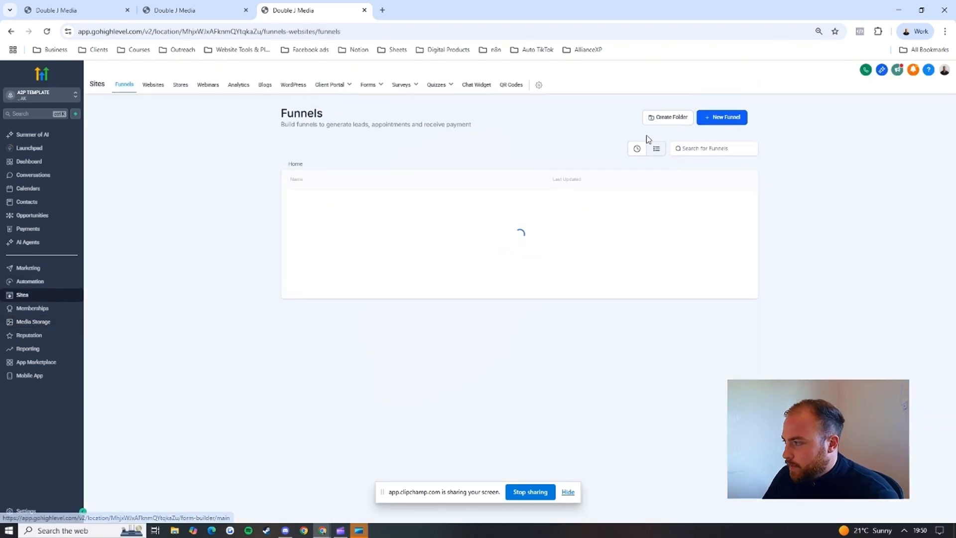
{"action": "left_click", "coordinate": [153, 85]}
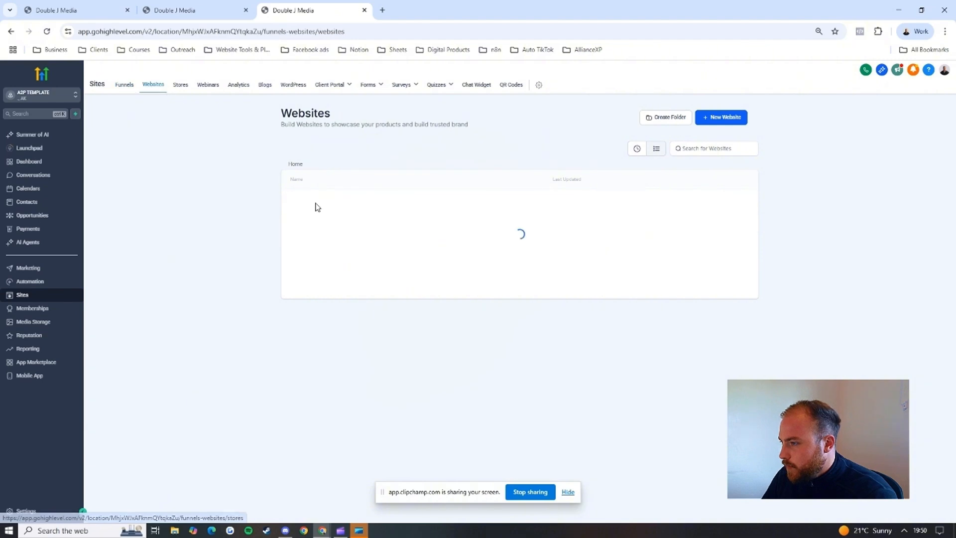
{"action": "left_click", "coordinate": [326, 205]}
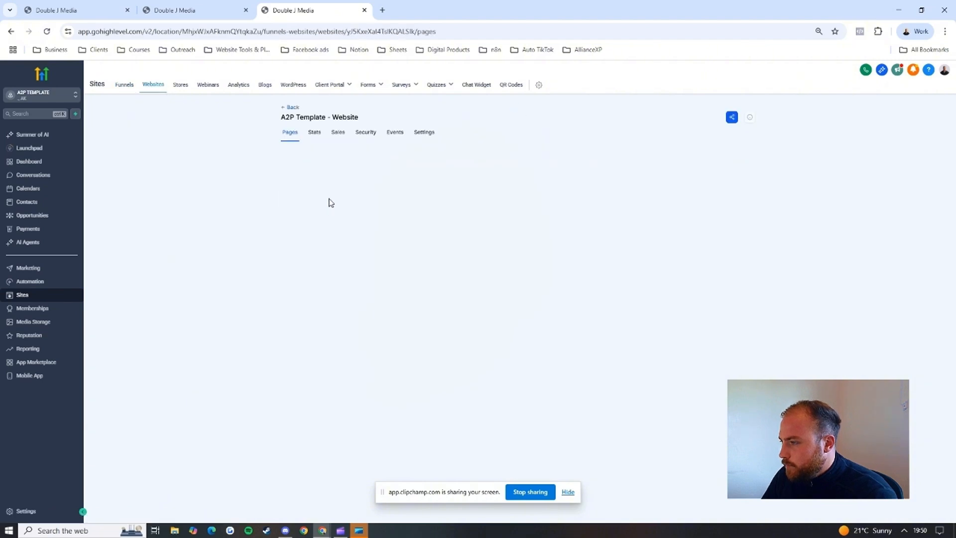
{"action": "left_click", "coordinate": [420, 133]}
{"action": "left_click", "coordinate": [530, 234]}
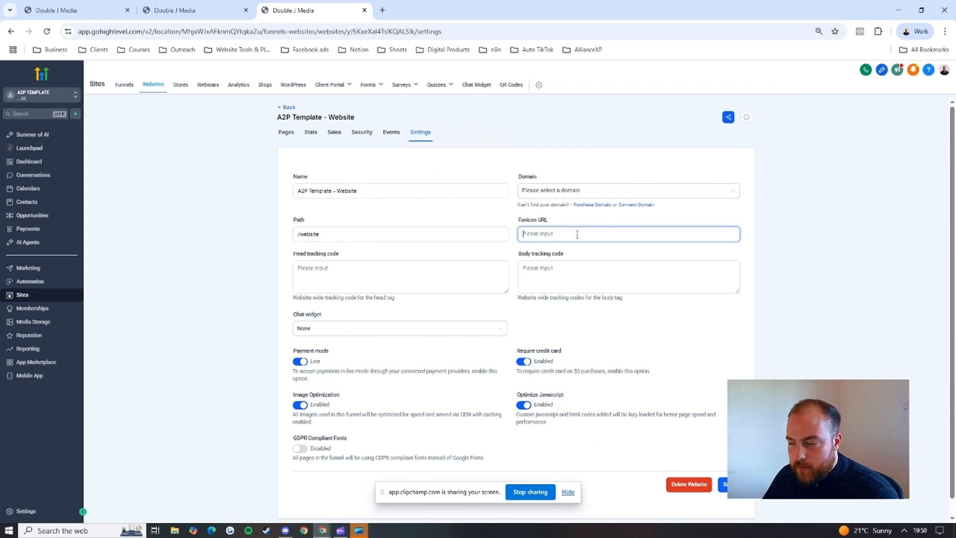
Step: Open the website's Home page in the page builder and examine its template sections from the headline to the footer
{"action": "left_click", "coordinate": [282, 134]}
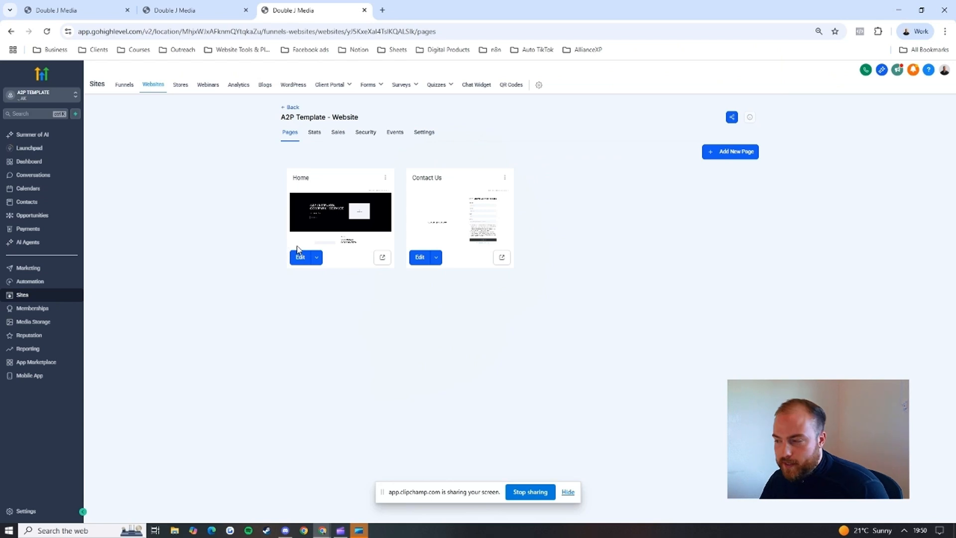
{"action": "left_click", "coordinate": [299, 257]}
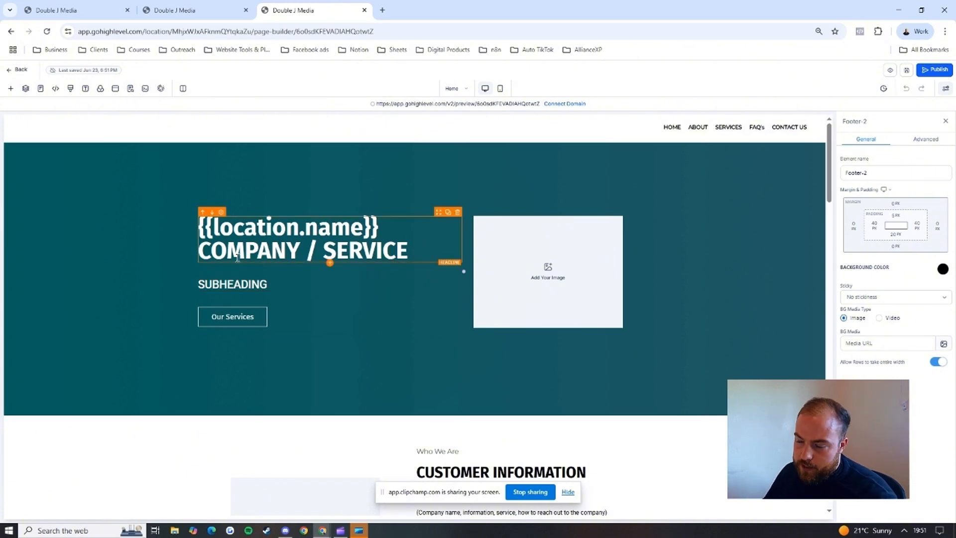
{"action": "scroll", "coordinate": [315, 264], "scroll_direction": "down", "scroll_amount": 6}
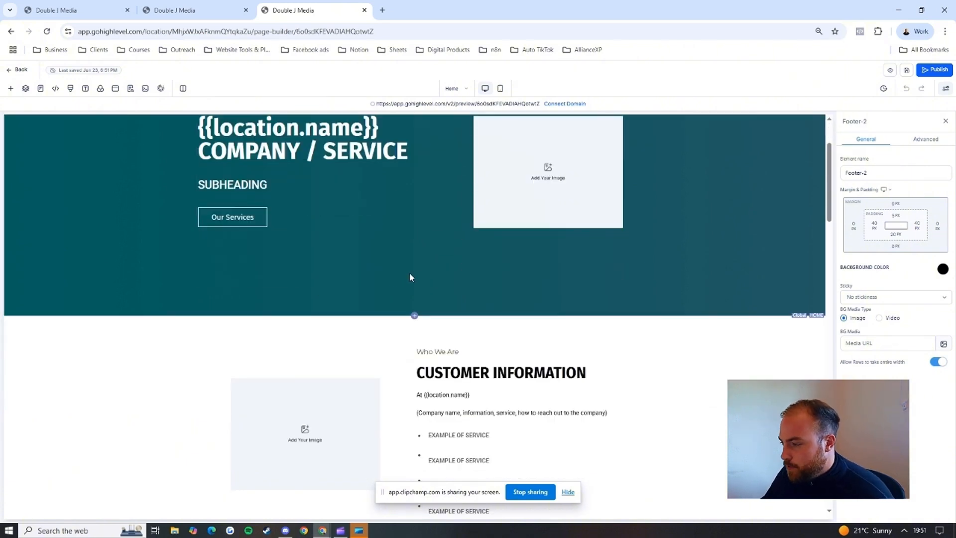
{"action": "scroll", "coordinate": [486, 264], "scroll_direction": "down", "scroll_amount": 3}
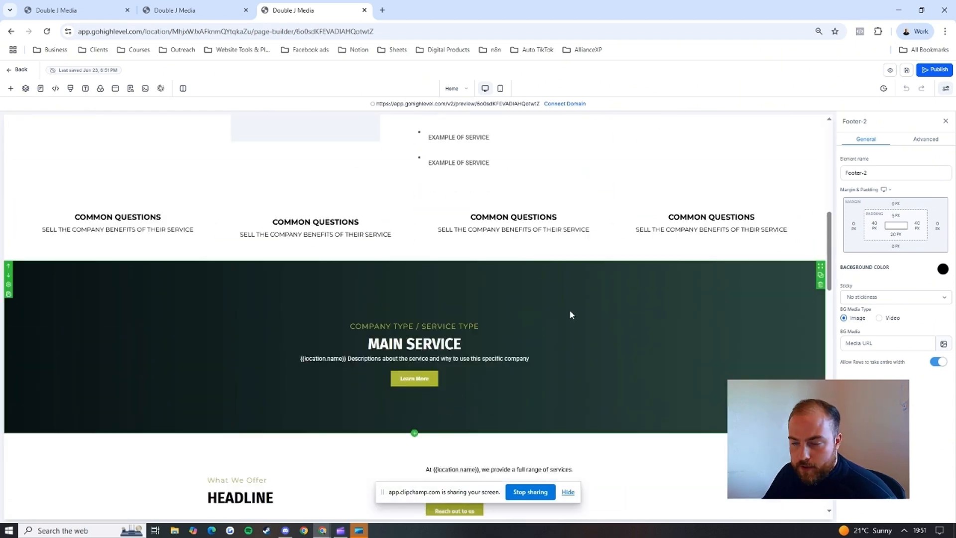
{"action": "scroll", "coordinate": [569, 309], "scroll_direction": "down", "scroll_amount": 4}
{"action": "scroll", "coordinate": [571, 315], "scroll_direction": "down", "scroll_amount": 13}
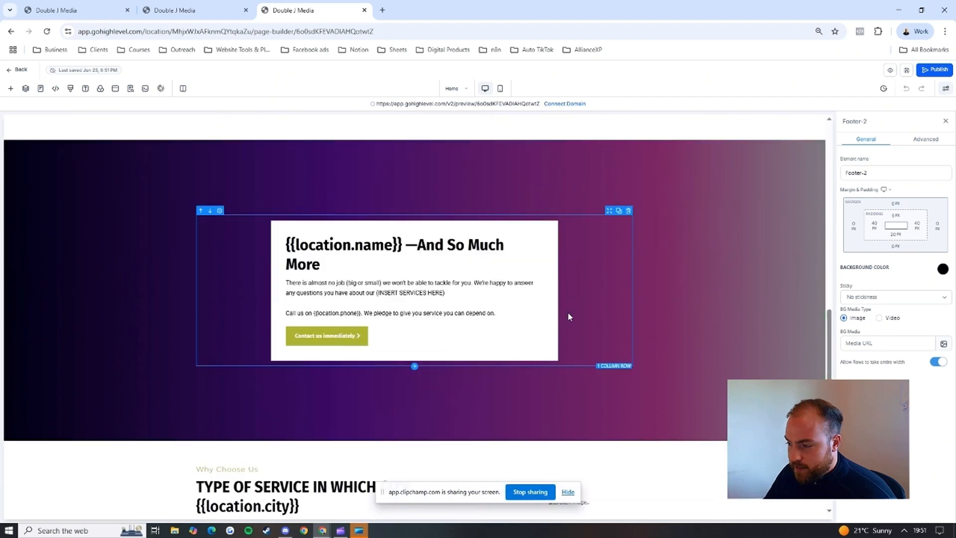
{"action": "scroll", "coordinate": [569, 314], "scroll_direction": "down", "scroll_amount": 2}
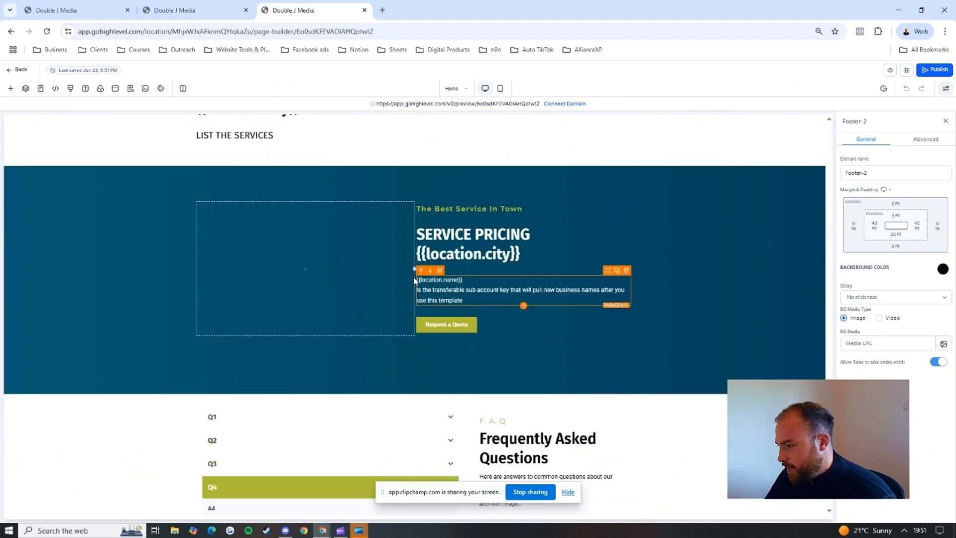
{"action": "scroll", "coordinate": [384, 268], "scroll_direction": "down", "scroll_amount": 2}
{"action": "scroll", "coordinate": [393, 349], "scroll_direction": "down", "scroll_amount": 2}
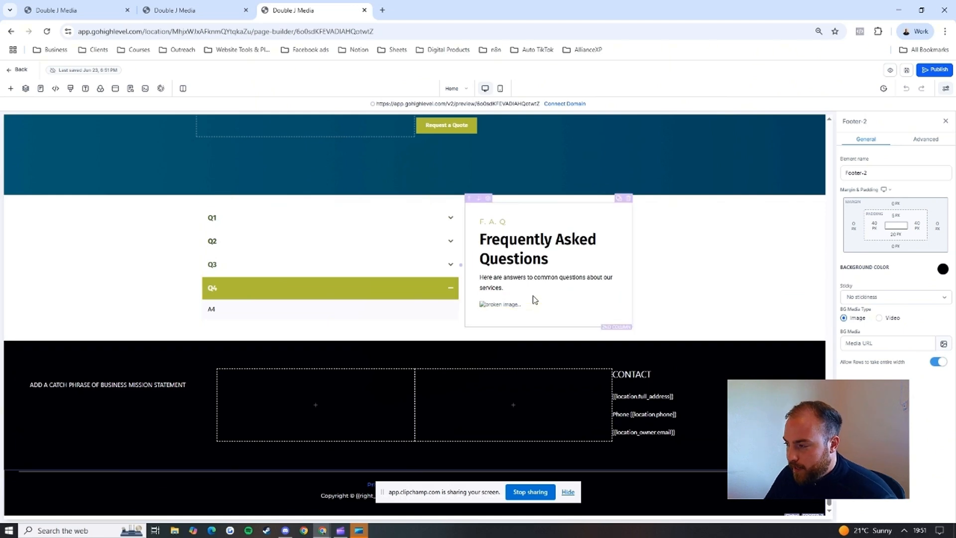
{"action": "scroll", "coordinate": [424, 273], "scroll_direction": "down", "scroll_amount": 1}
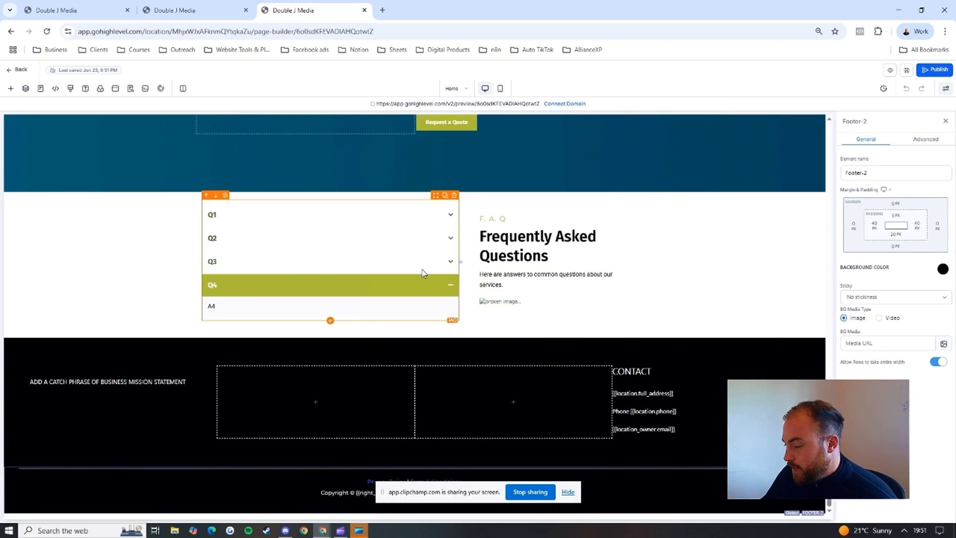
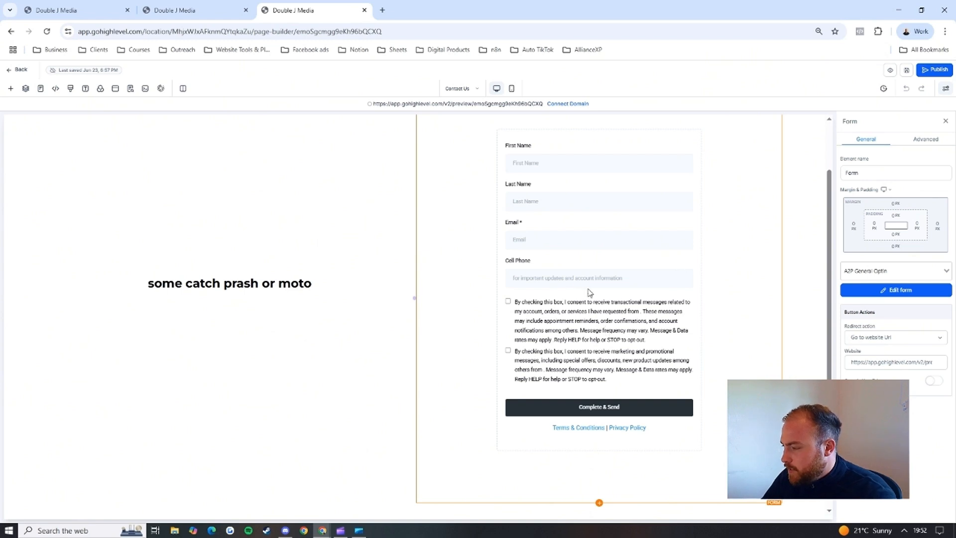
Step: Open the A2P General Optin form from the Contact Us page and select its Privacy Policy link text
{"action": "left_click", "coordinate": [873, 293]}
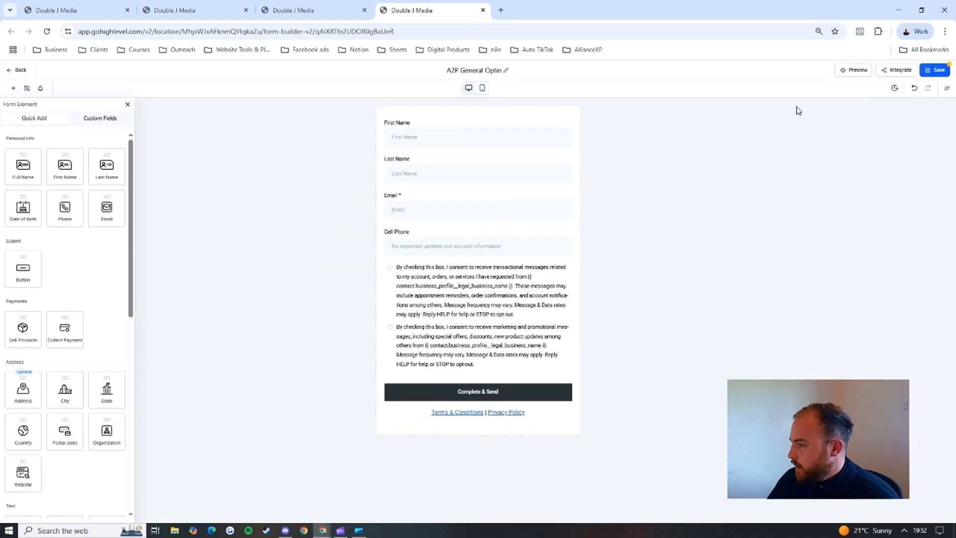
{"action": "left_click", "coordinate": [540, 413]}
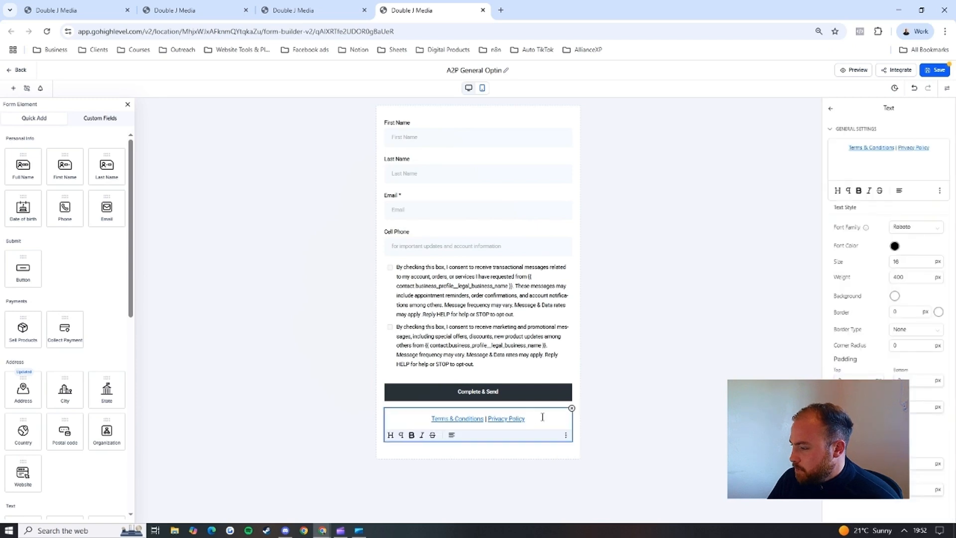
{"action": "left_click_drag", "start_coordinate": [928, 149], "coordinate": [901, 153]}
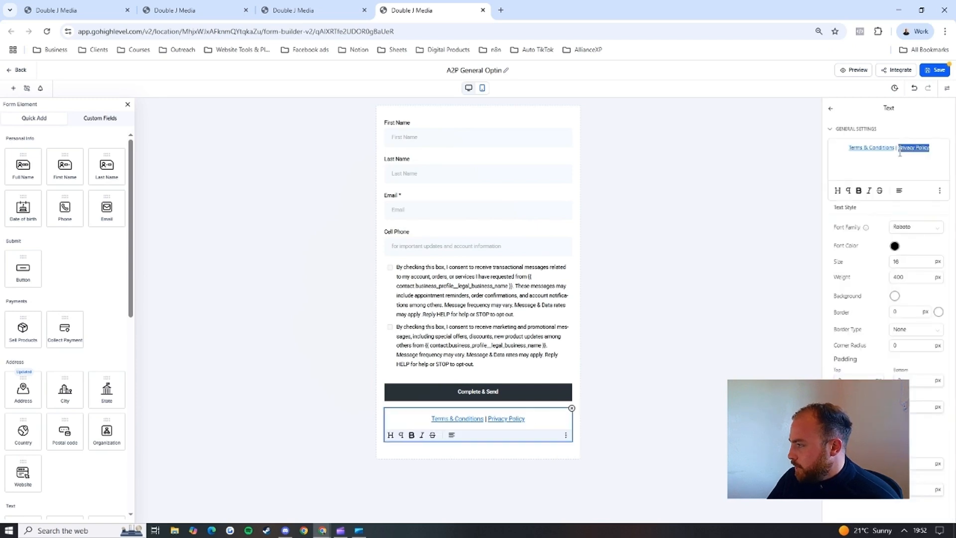
{"action": "left_click", "coordinate": [929, 173]}
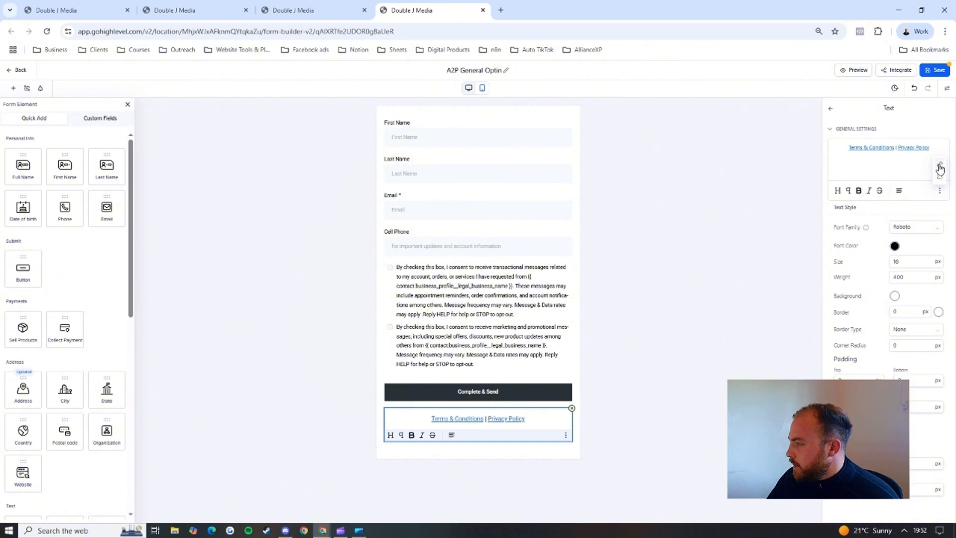
Step: View the web address behind the Privacy Policy link, dismiss it, and save and close the opt-in form
{"action": "left_click", "coordinate": [940, 168]}
{"action": "left_click_drag", "start_coordinate": [521, 290], "coordinate": [387, 297]}
{"action": "left_click", "coordinate": [563, 261]}
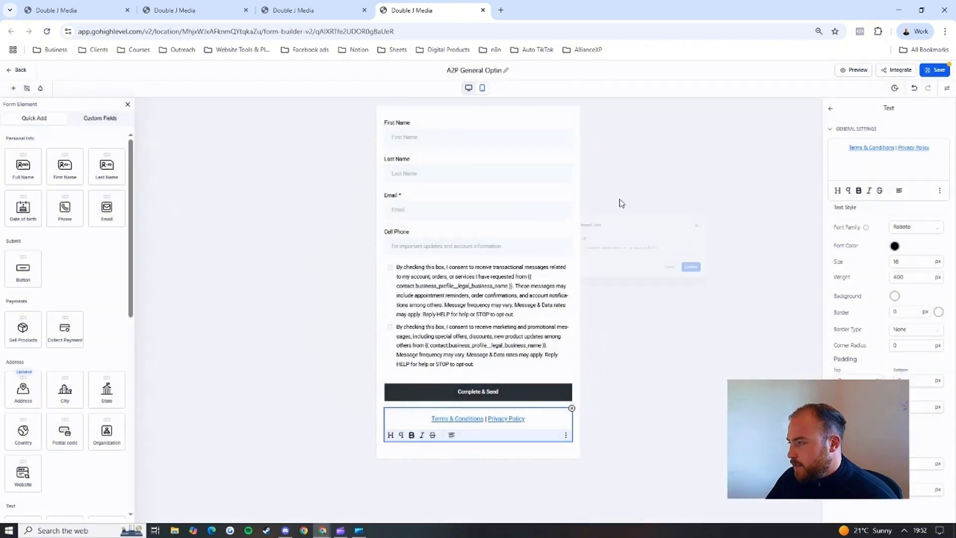
{"action": "left_click", "coordinate": [933, 70]}
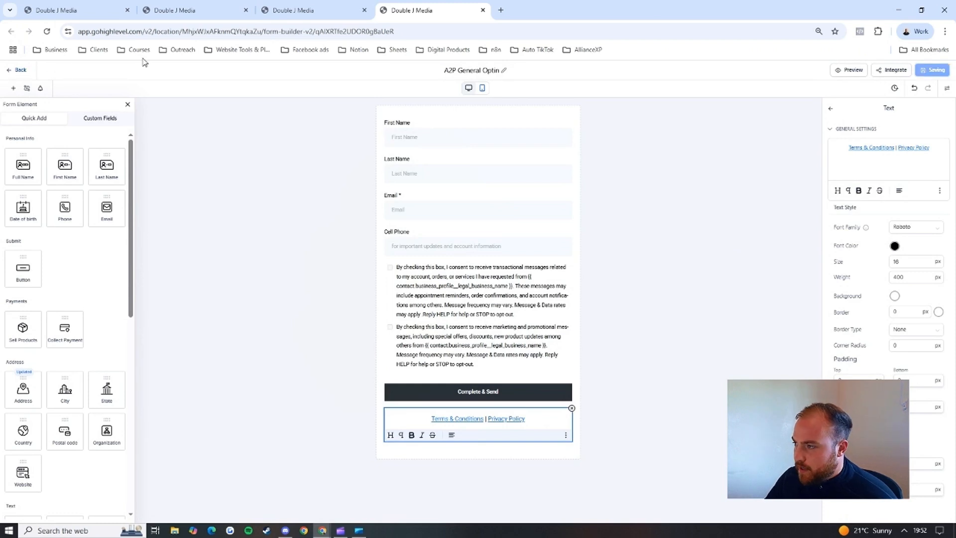
{"action": "left_click", "coordinate": [482, 10]}
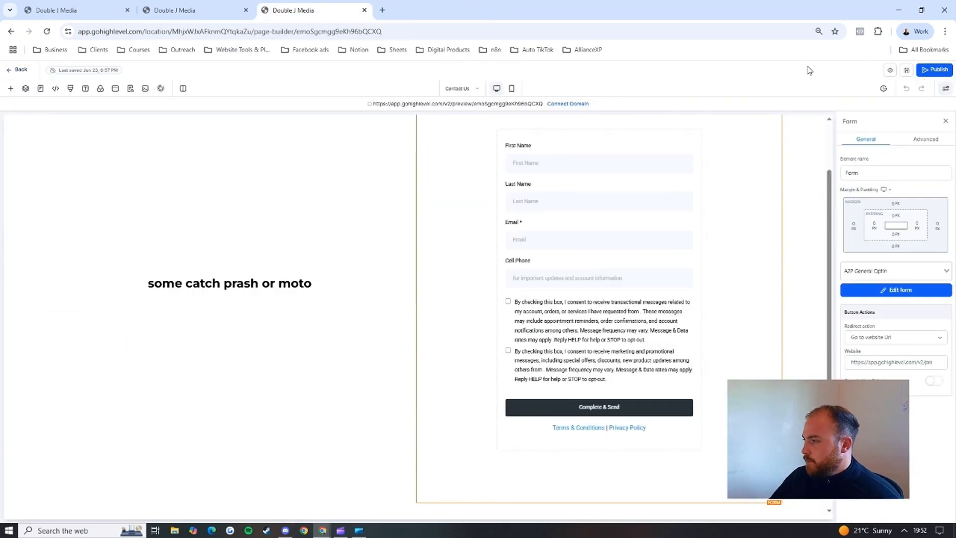
Step: Switch to the website's Home page and examine its SEO metadata fields, including title, description and keywords
{"action": "left_click", "coordinate": [446, 88]}
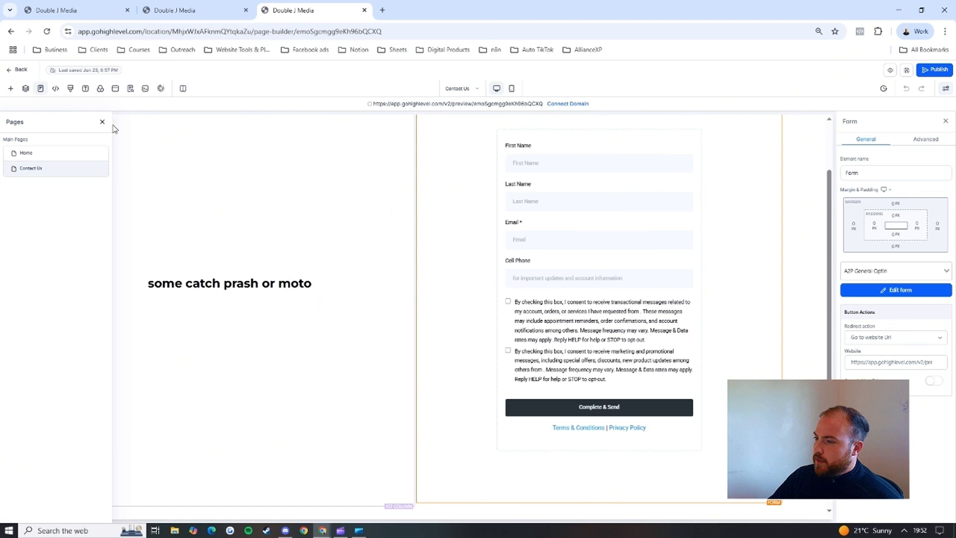
{"action": "left_click", "coordinate": [26, 153]}
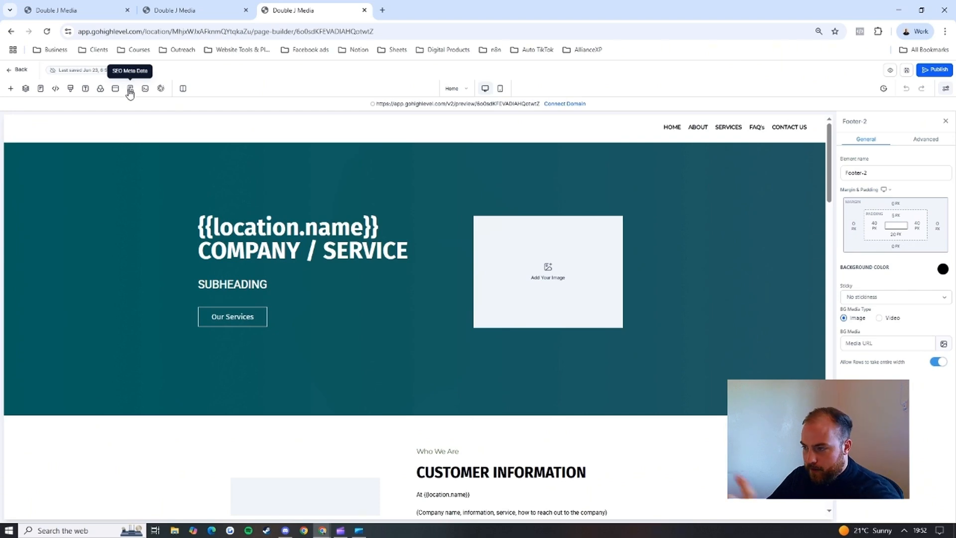
{"action": "left_click", "coordinate": [130, 90]}
{"action": "left_click", "coordinate": [26, 185]}
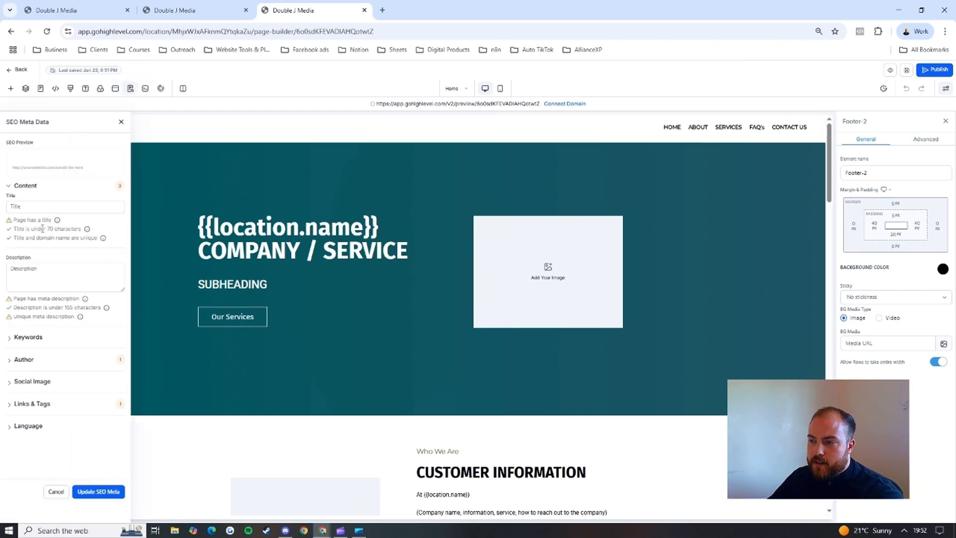
{"action": "left_click", "coordinate": [48, 268]}
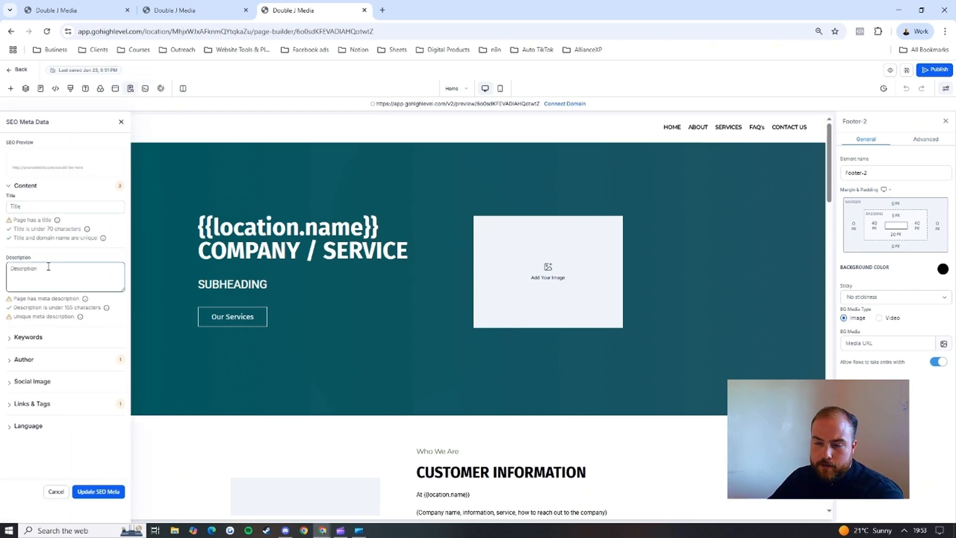
{"action": "left_click", "coordinate": [38, 341]}
{"action": "left_click", "coordinate": [31, 393]}
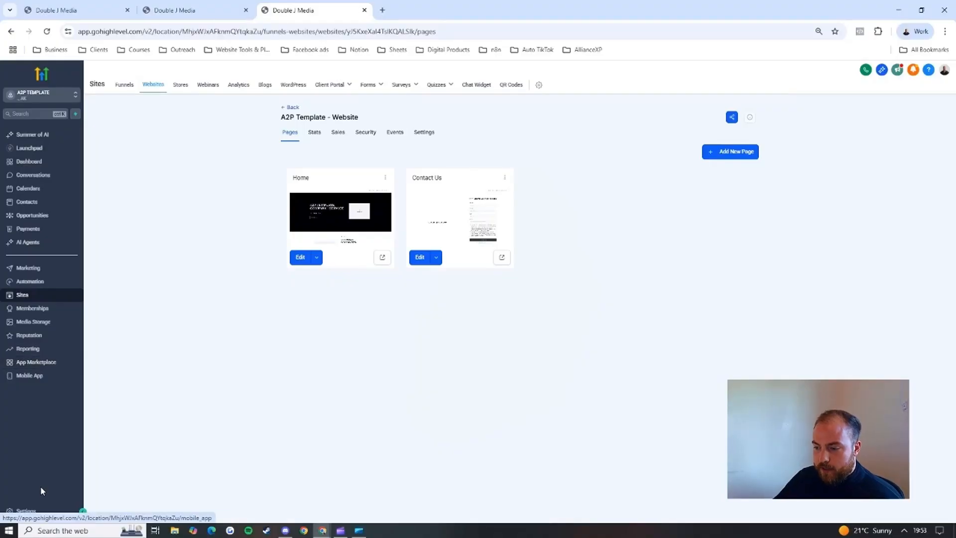
Step: Open the sub-account's phone number settings and bring up the purchase list for a new phone number
{"action": "left_click", "coordinate": [42, 511]}
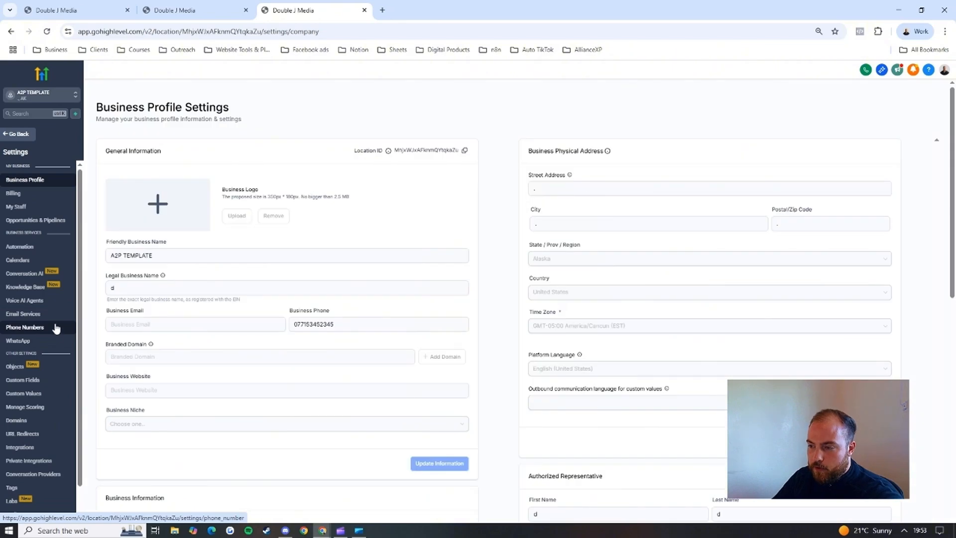
{"action": "left_click", "coordinate": [30, 327]}
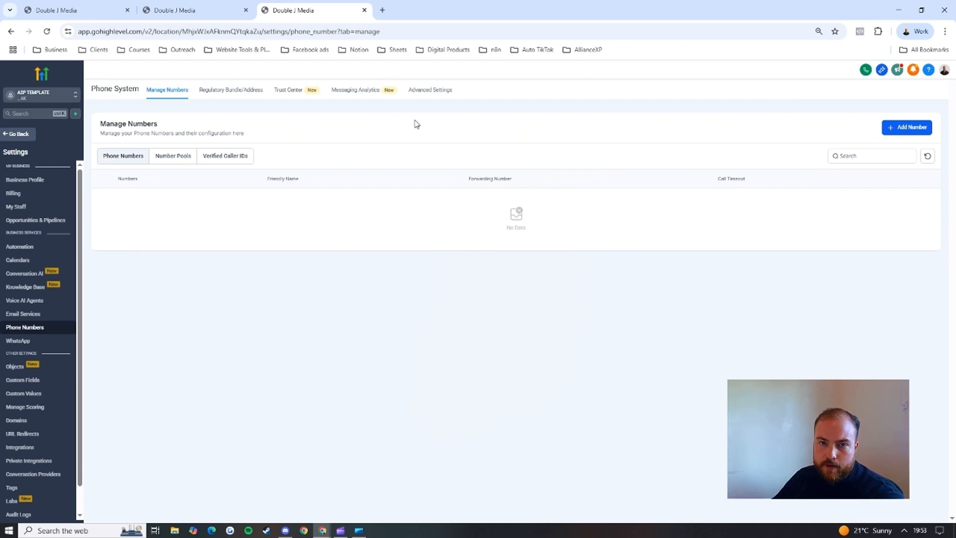
{"action": "left_click", "coordinate": [901, 129]}
{"action": "left_click", "coordinate": [896, 147]}
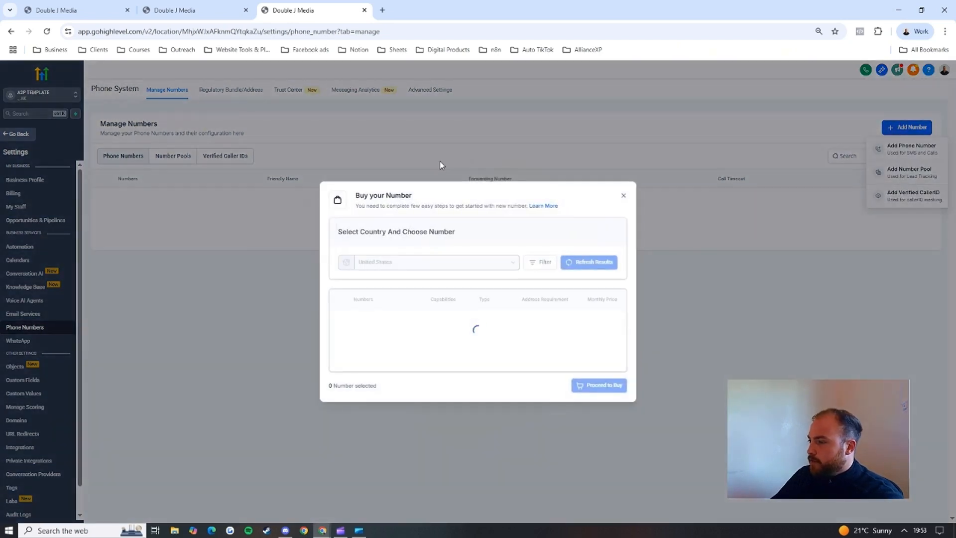
Step: Compare the local and toll-free United States numbers on offer, and close the list without buying
{"action": "scroll", "coordinate": [404, 327], "scroll_direction": "down", "scroll_amount": 1}
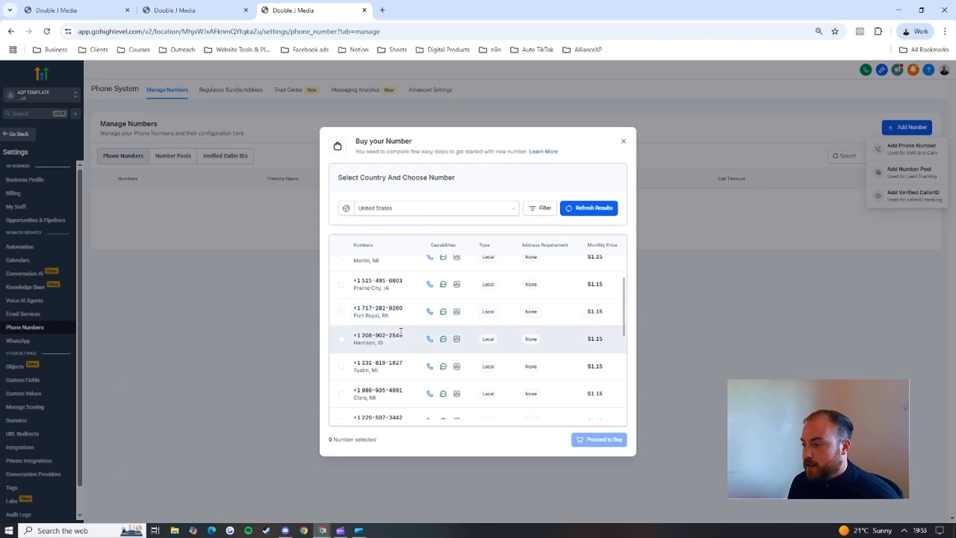
{"action": "scroll", "coordinate": [397, 348], "scroll_direction": "down", "scroll_amount": 2}
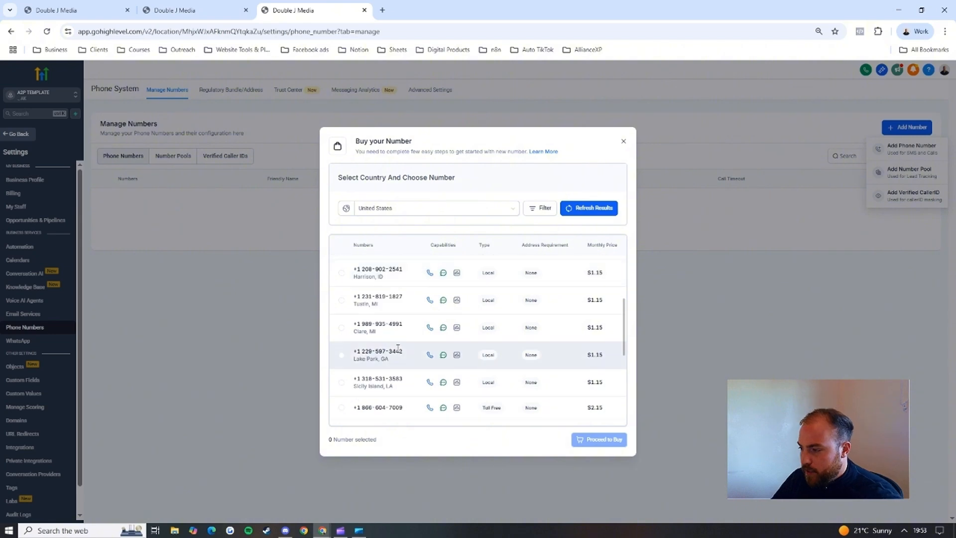
{"action": "scroll", "coordinate": [446, 322], "scroll_direction": "up", "scroll_amount": 3}
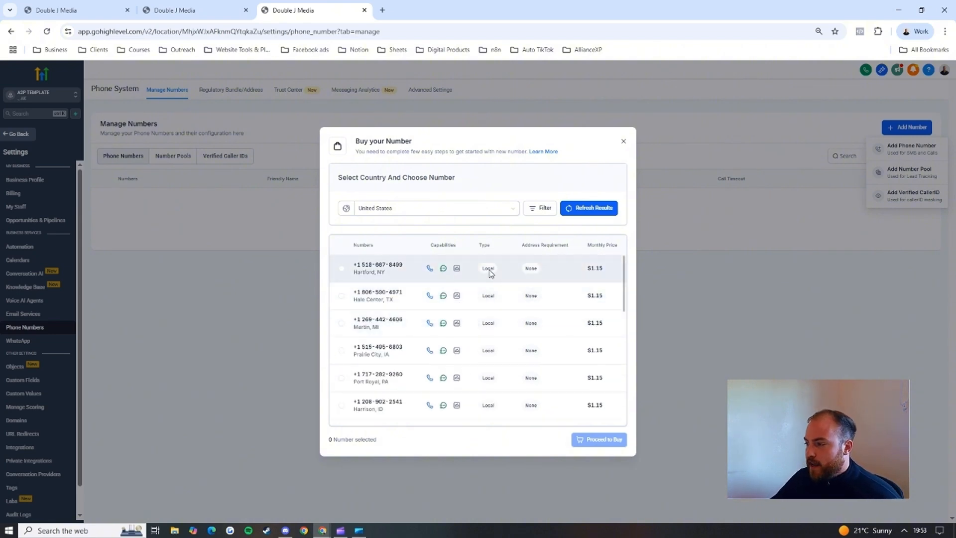
{"action": "scroll", "coordinate": [503, 279], "scroll_direction": "down", "scroll_amount": 3}
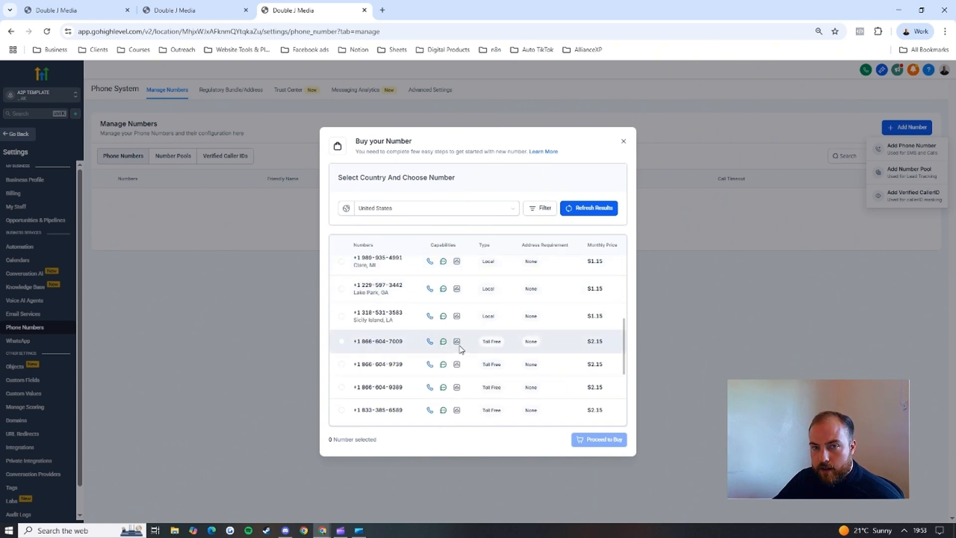
{"action": "scroll", "coordinate": [463, 341], "scroll_direction": "up", "scroll_amount": 3}
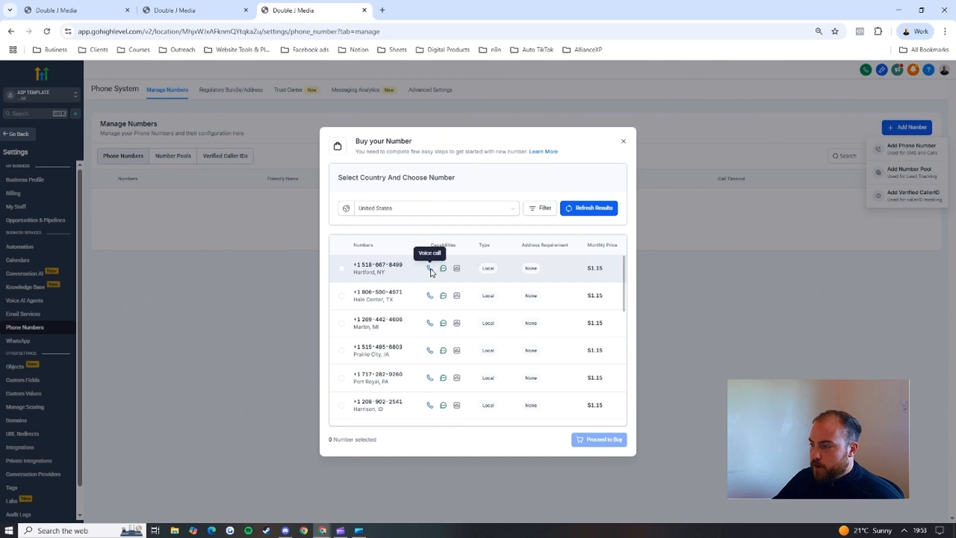
{"action": "left_click", "coordinate": [623, 141]}
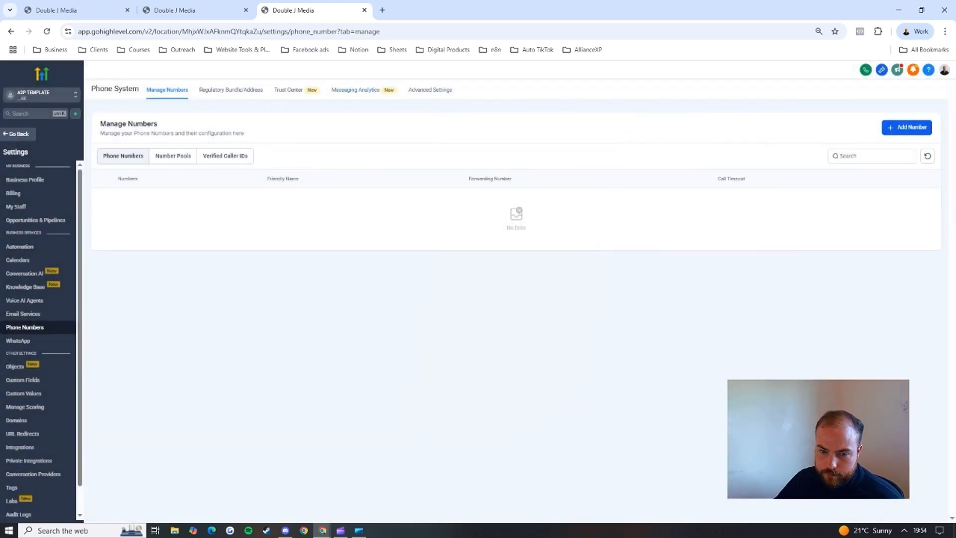
Step: Review the Business Profile settings, including the business website, business information and authorized representative fields
{"action": "left_click", "coordinate": [49, 180]}
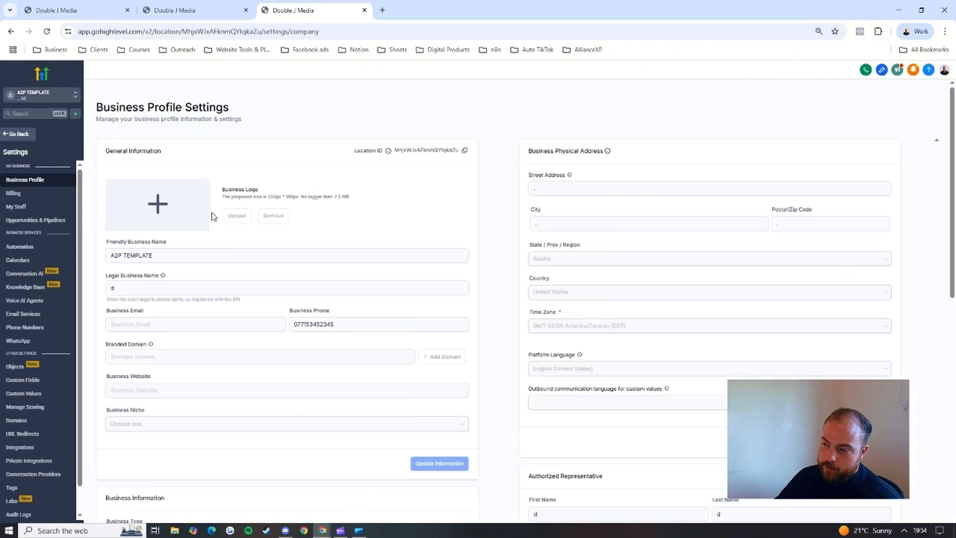
{"action": "scroll", "coordinate": [438, 272], "scroll_direction": "down", "scroll_amount": 2}
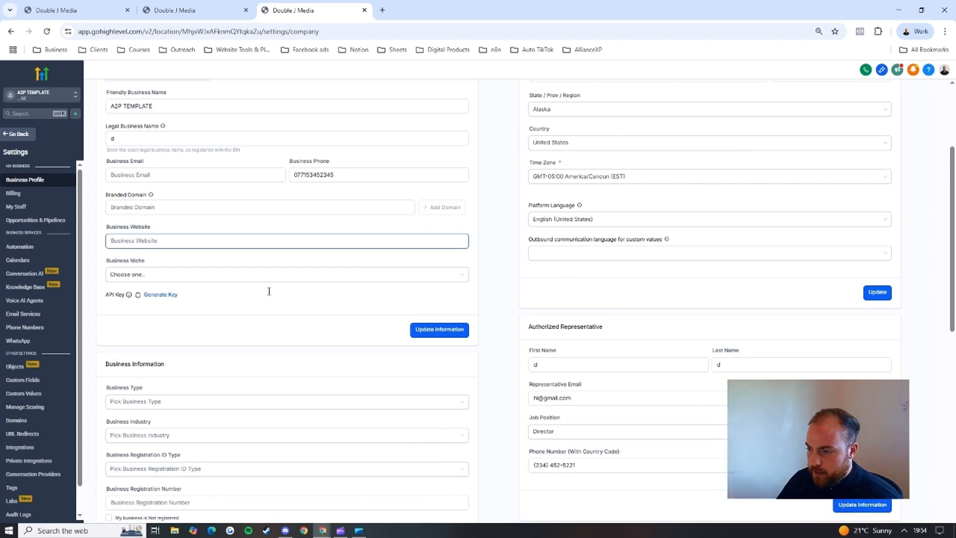
{"action": "scroll", "coordinate": [268, 291], "scroll_direction": "down", "scroll_amount": 2}
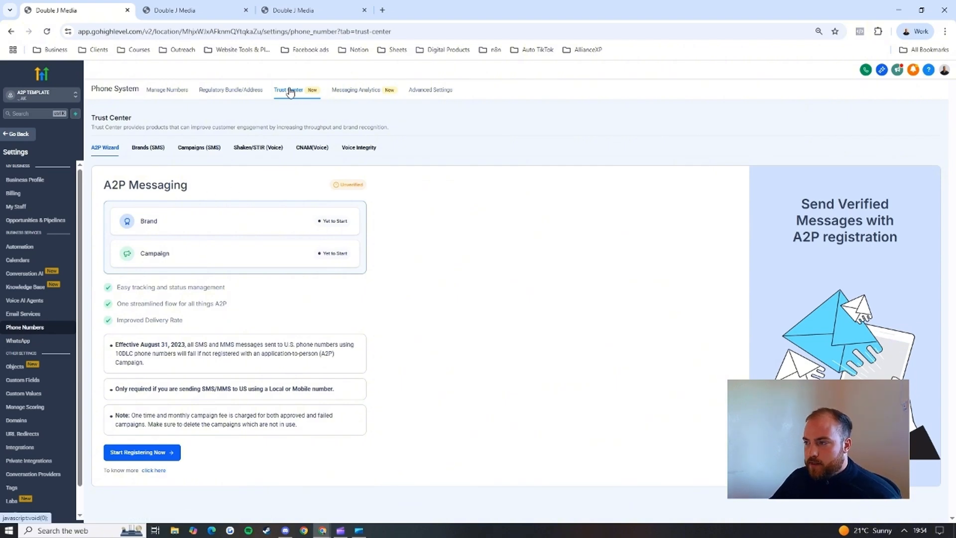
Step: Start the A2P registration for a US/Canada business with a tax ID and enter d as the legal business name
{"action": "left_click", "coordinate": [149, 453]}
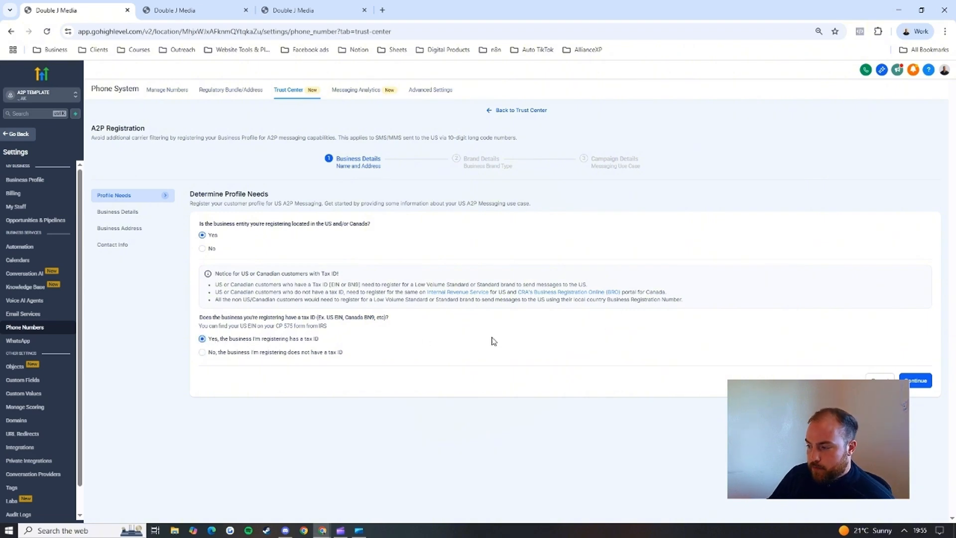
{"action": "left_click", "coordinate": [909, 381]}
{"action": "scroll", "coordinate": [310, 301], "scroll_direction": "down", "scroll_amount": 1}
{"action": "left_click", "coordinate": [329, 232]}
{"action": "type", "text": "d"}
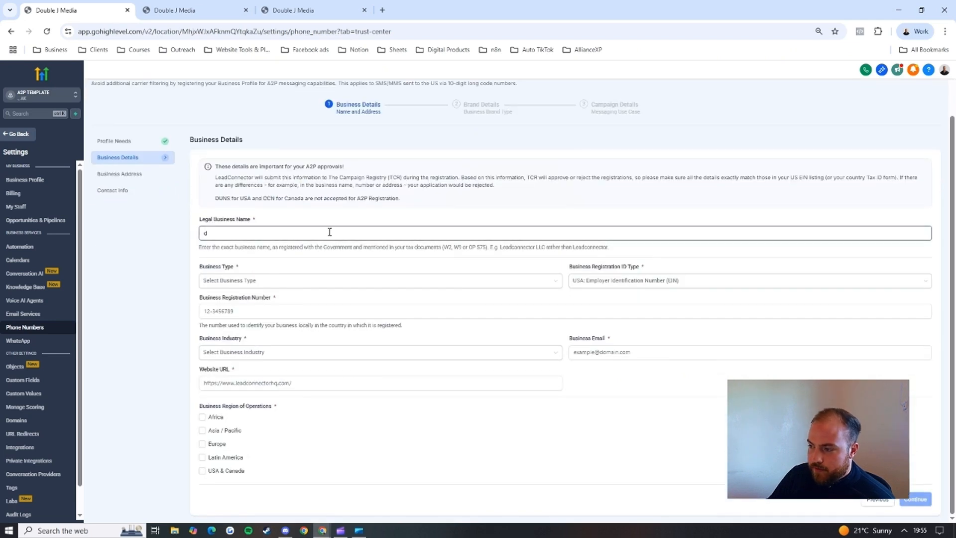
{"action": "left_click", "coordinate": [650, 293]}
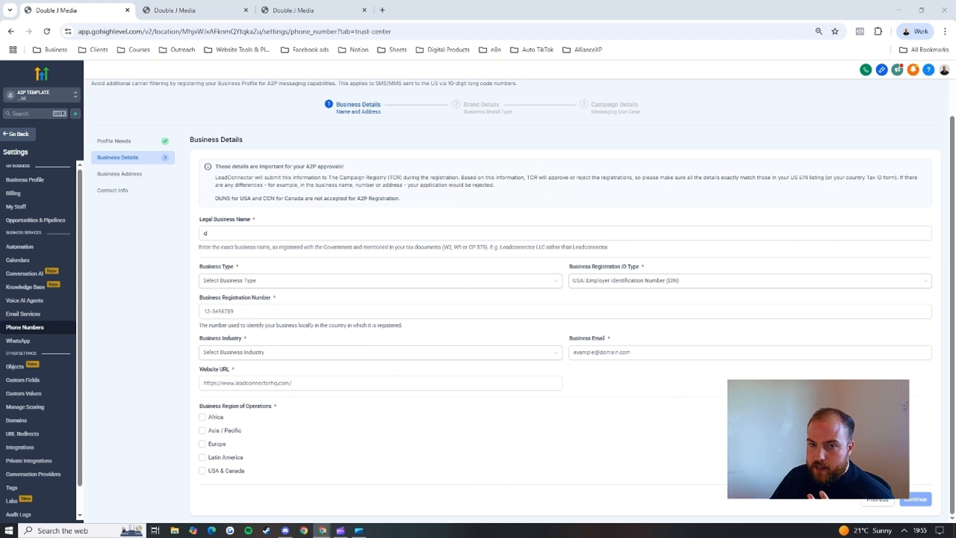
Step: Examine the A2P registration's Campaign Details in the other browser tab, including sample message fields and the use case description examples
{"action": "left_click", "coordinate": [195, 10]}
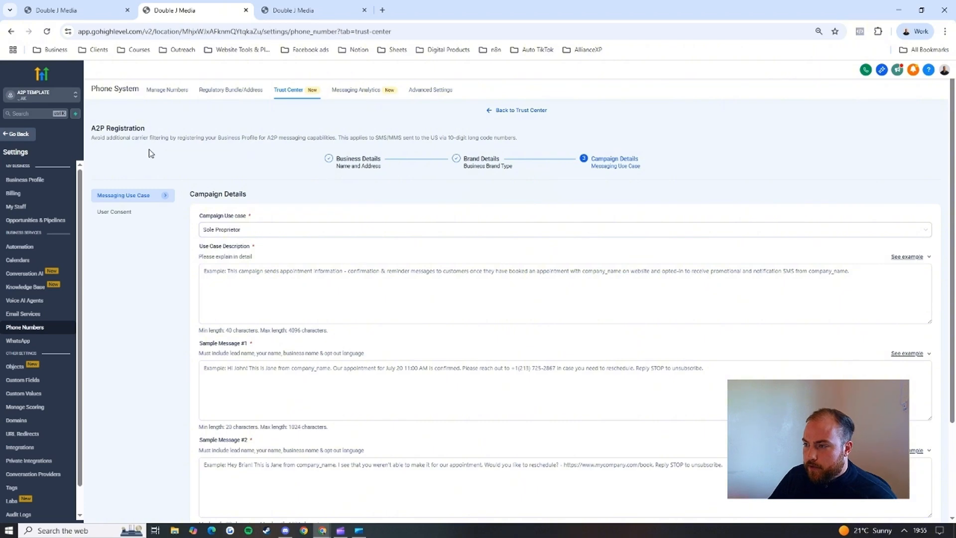
{"action": "scroll", "coordinate": [244, 189], "scroll_direction": "down", "scroll_amount": 1}
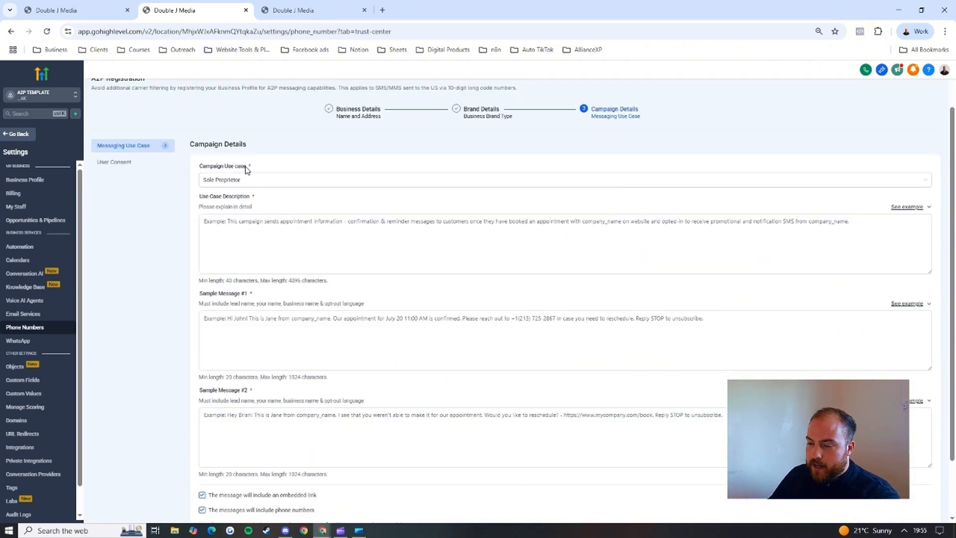
{"action": "left_click", "coordinate": [282, 222]}
{"action": "scroll", "coordinate": [262, 200], "scroll_direction": "down", "scroll_amount": 1}
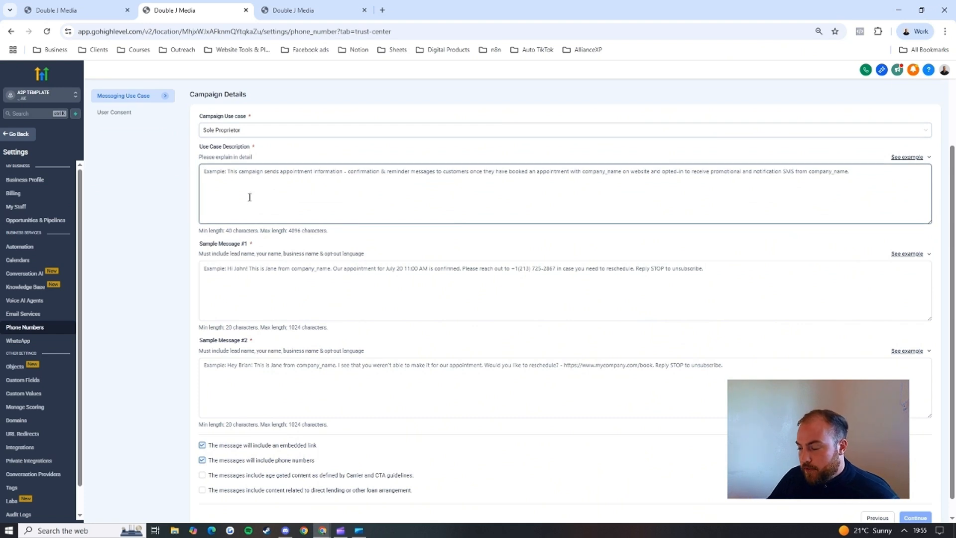
{"action": "left_click", "coordinate": [231, 263]}
{"action": "scroll", "coordinate": [231, 264], "scroll_direction": "down", "scroll_amount": 1}
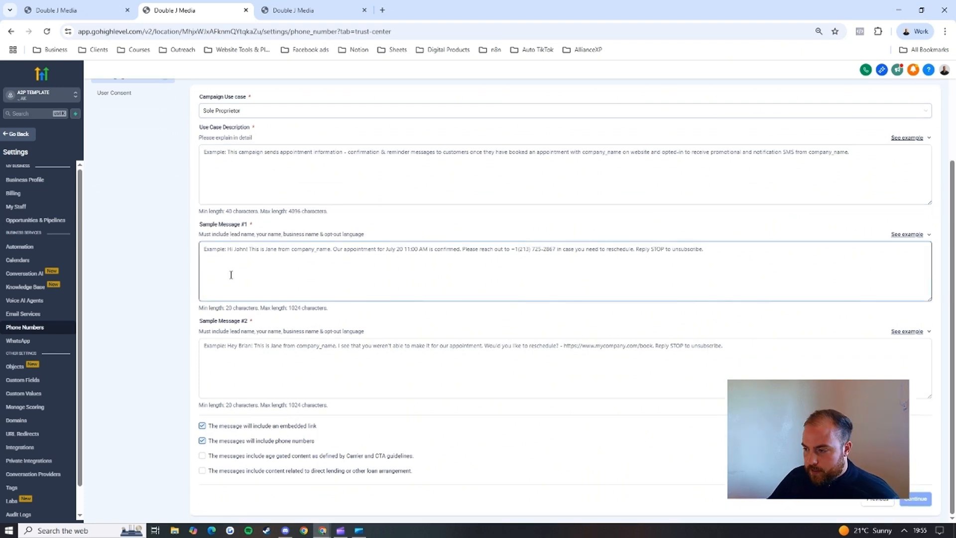
{"action": "left_click", "coordinate": [303, 365]}
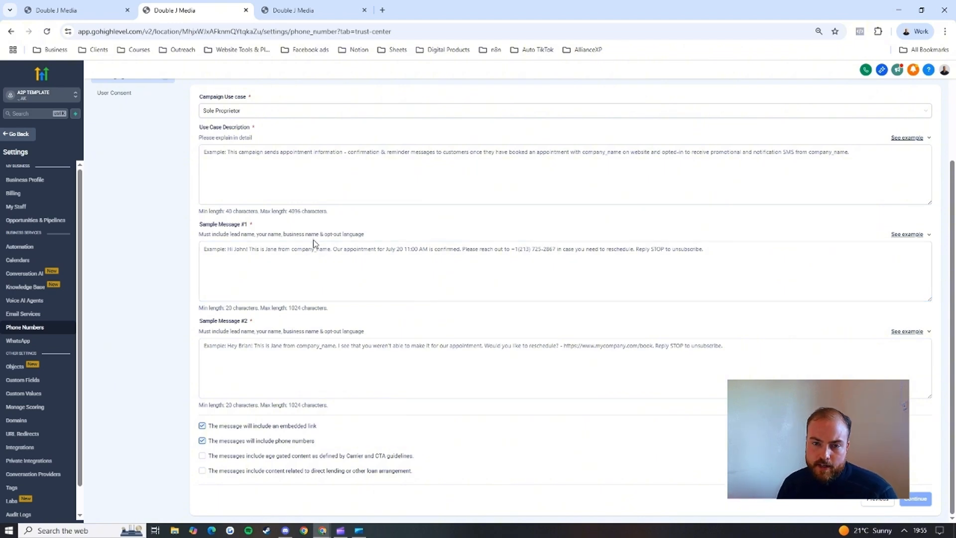
{"action": "left_click", "coordinate": [907, 137]}
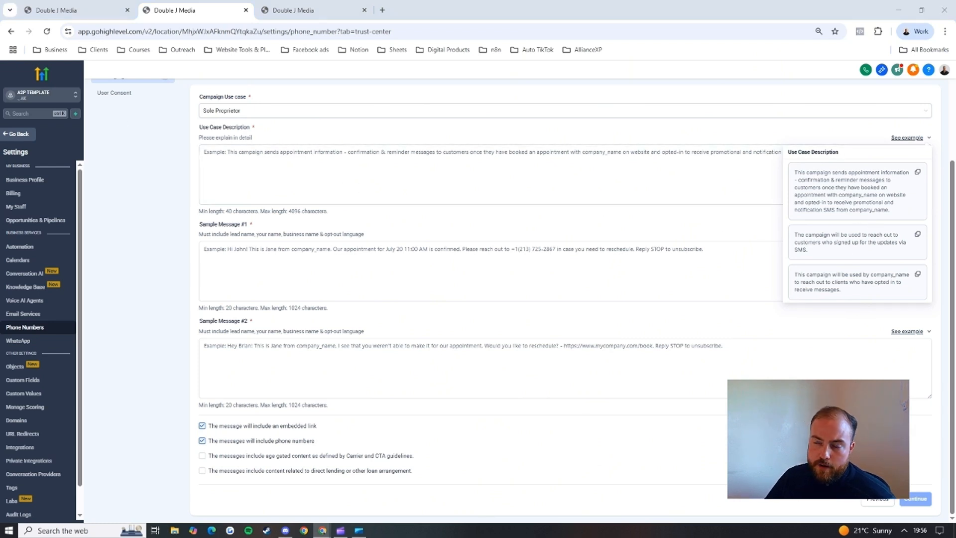
Step: Switch to the A2P - SMS Setup Guide in Google Docs, review its use case, sample message, opt-in and SEO sections, and close it
{"action": "left_click_drag", "start_coordinate": [367, 94], "coordinate": [422, 11]}
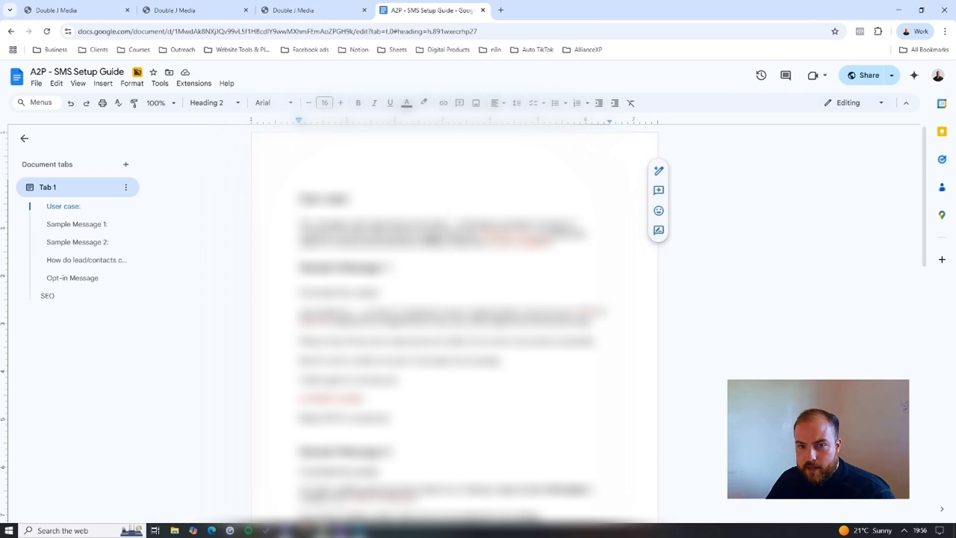
{"action": "scroll", "coordinate": [454, 324], "scroll_direction": "down", "scroll_amount": 1}
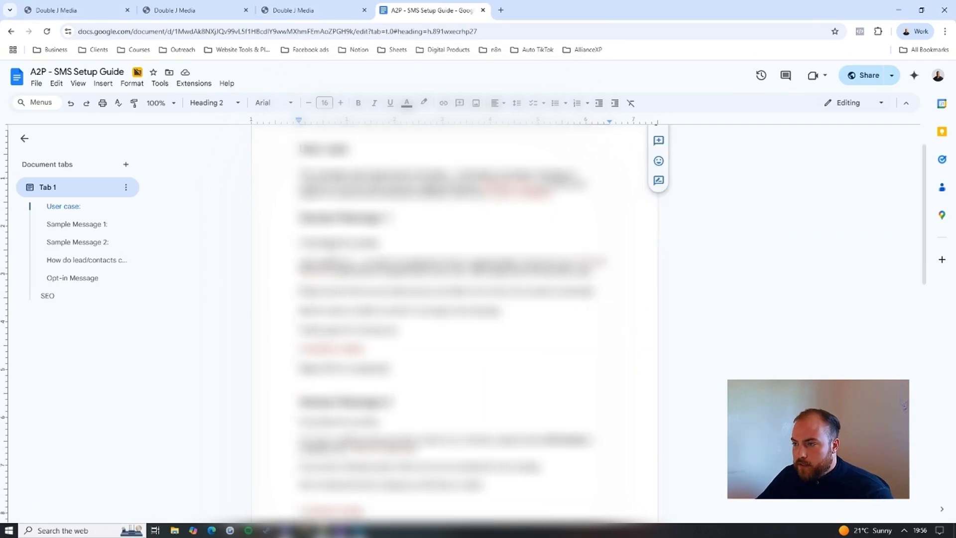
{"action": "scroll", "coordinate": [454, 323], "scroll_direction": "down", "scroll_amount": 1}
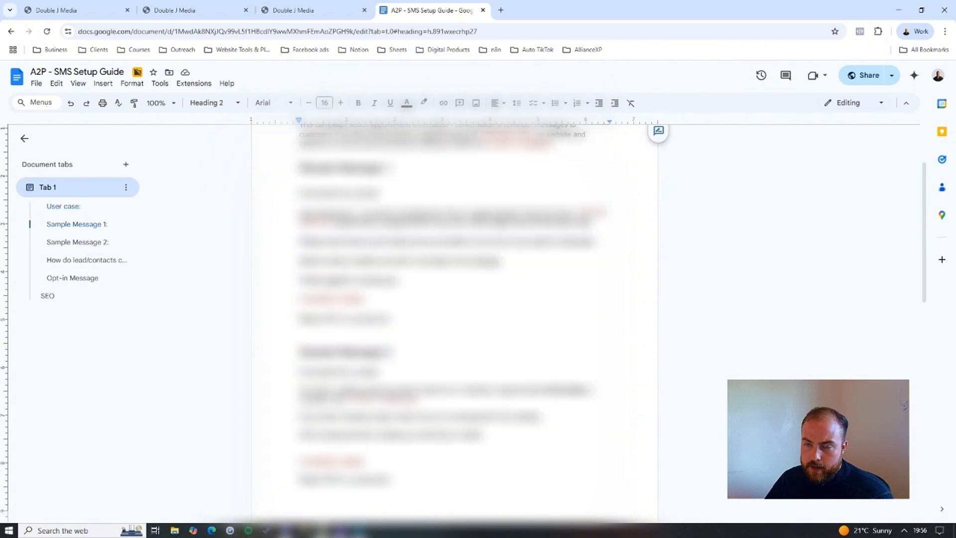
{"action": "scroll", "coordinate": [454, 324], "scroll_direction": "up", "scroll_amount": 1}
{"action": "left_click_drag", "start_coordinate": [531, 184], "coordinate": [479, 184]}
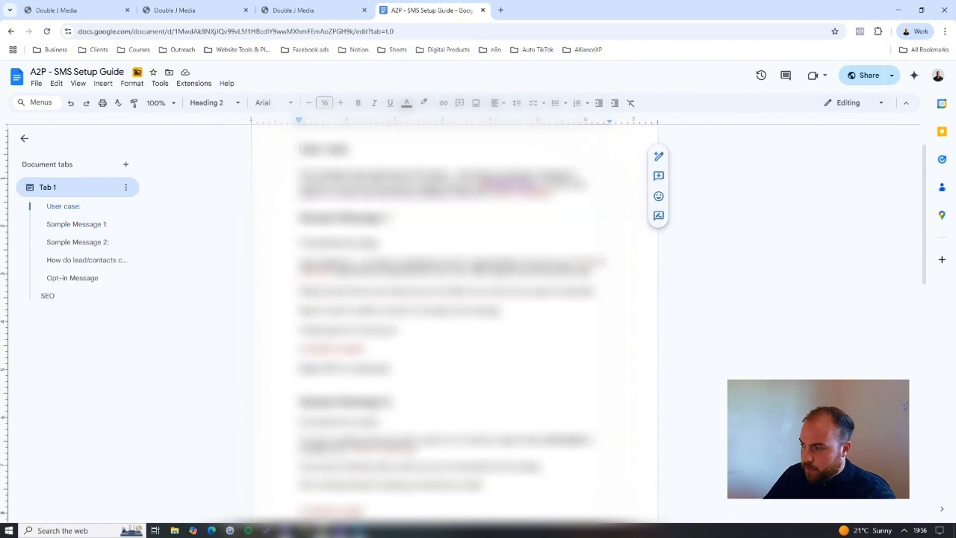
{"action": "right_click", "coordinate": [517, 191]}
{"action": "left_click", "coordinate": [477, 218]}
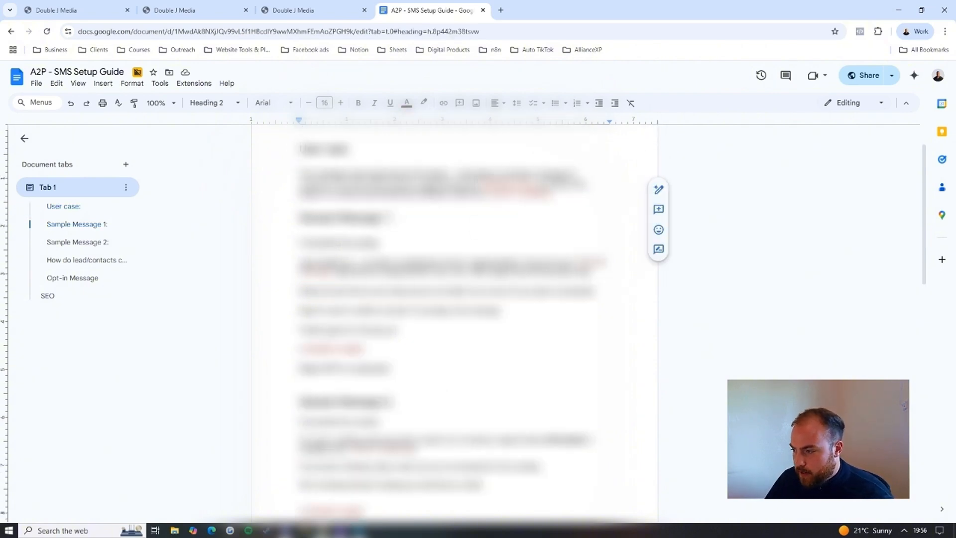
{"action": "scroll", "coordinate": [454, 324], "scroll_direction": "down", "scroll_amount": 12}
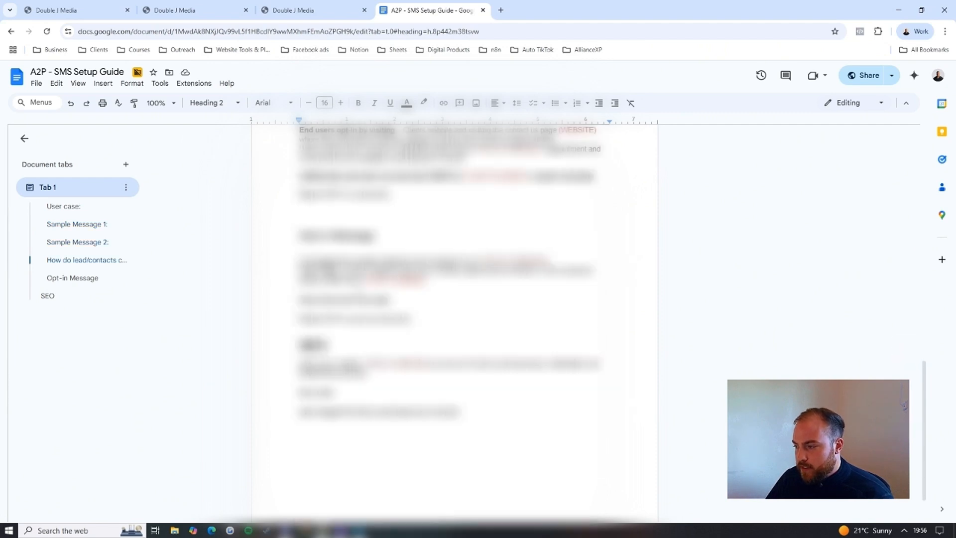
{"action": "scroll", "coordinate": [337, 327], "scroll_direction": "down", "scroll_amount": 1}
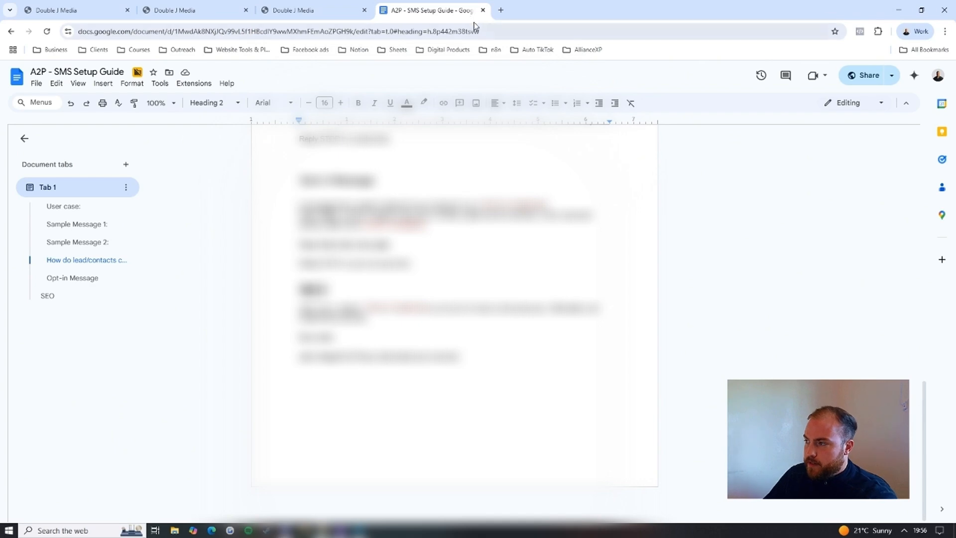
{"action": "left_click", "coordinate": [482, 10]}
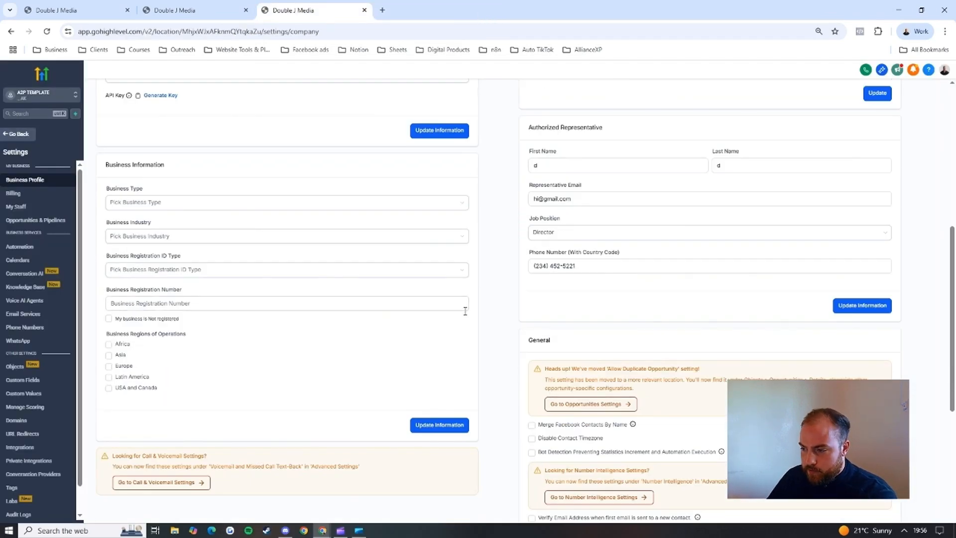
Step: Return to the A2P registration's Campaign Details and review the use case description and Sample Message #1 fields
{"action": "left_click", "coordinate": [194, 9]}
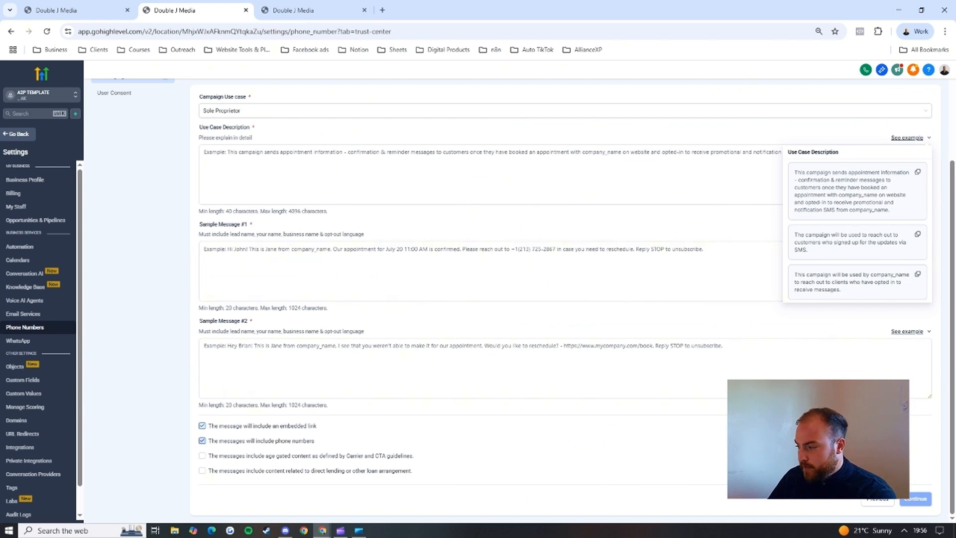
{"action": "left_click", "coordinate": [115, 96]}
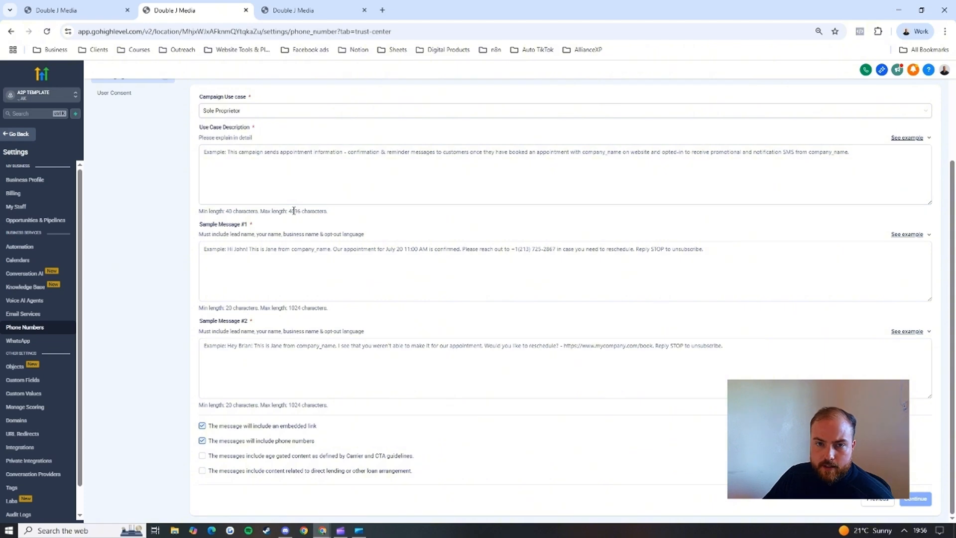
{"action": "left_click", "coordinate": [289, 262]}
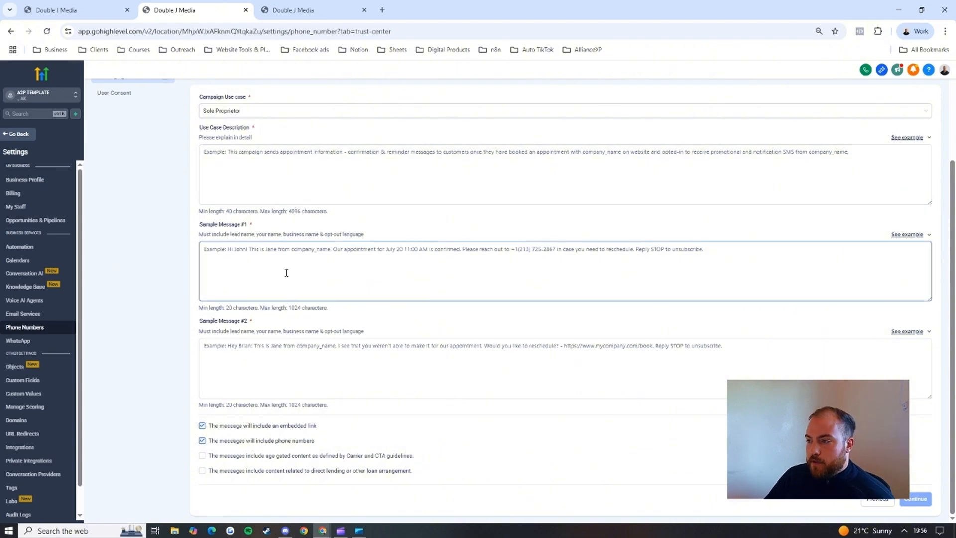
{"action": "scroll", "coordinate": [199, 219], "scroll_direction": "up", "scroll_amount": 3}
Step: Leave the A2P registration at Business Details and reopen the Trust Center's A2P Wizard from the phone number settings
{"action": "left_click", "coordinate": [92, 15]}
{"action": "scroll", "coordinate": [271, 195], "scroll_direction": "up", "scroll_amount": 2}
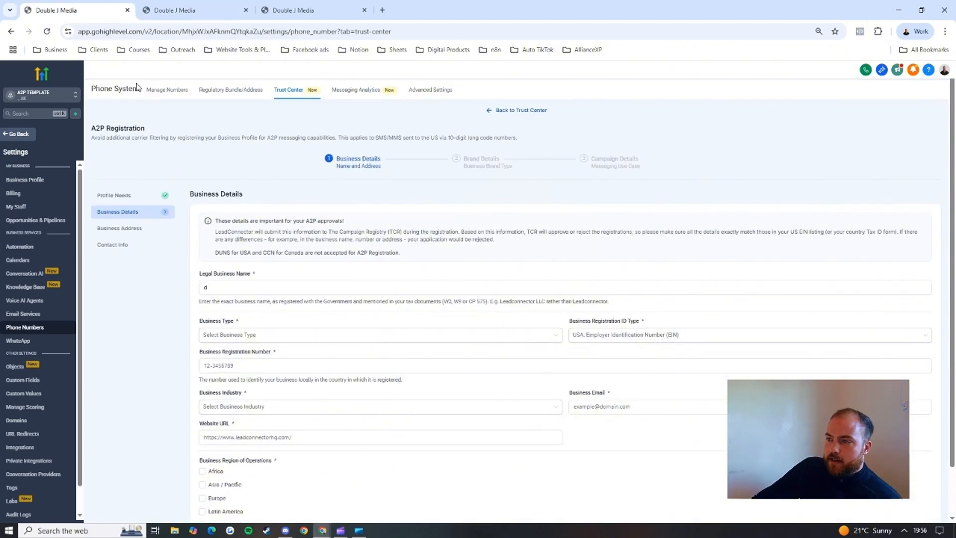
{"action": "left_click", "coordinate": [17, 135]}
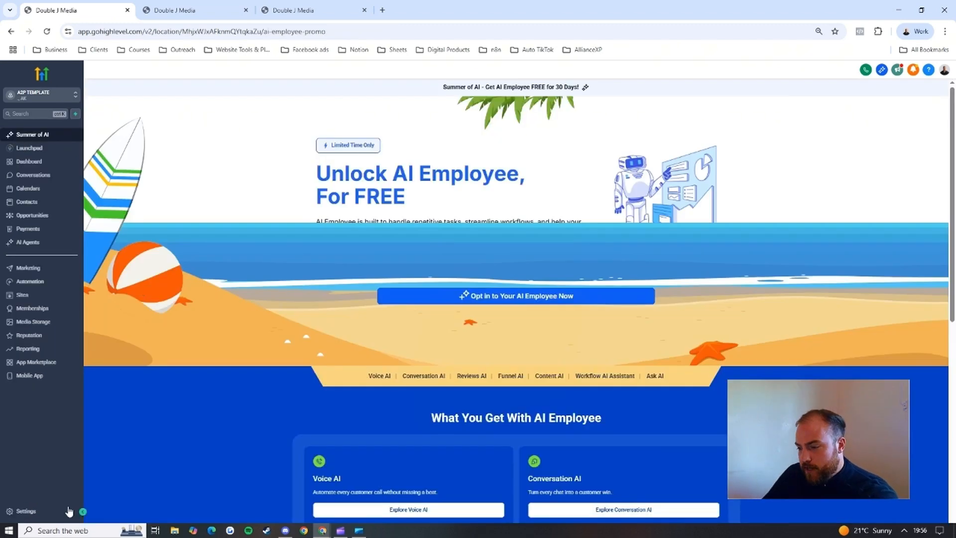
{"action": "left_click", "coordinate": [68, 511]}
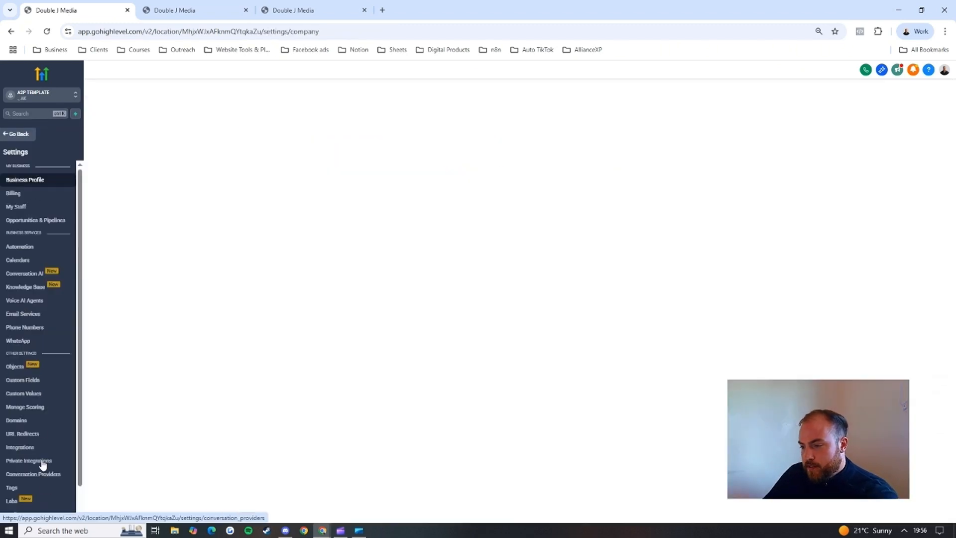
{"action": "left_click", "coordinate": [31, 328]}
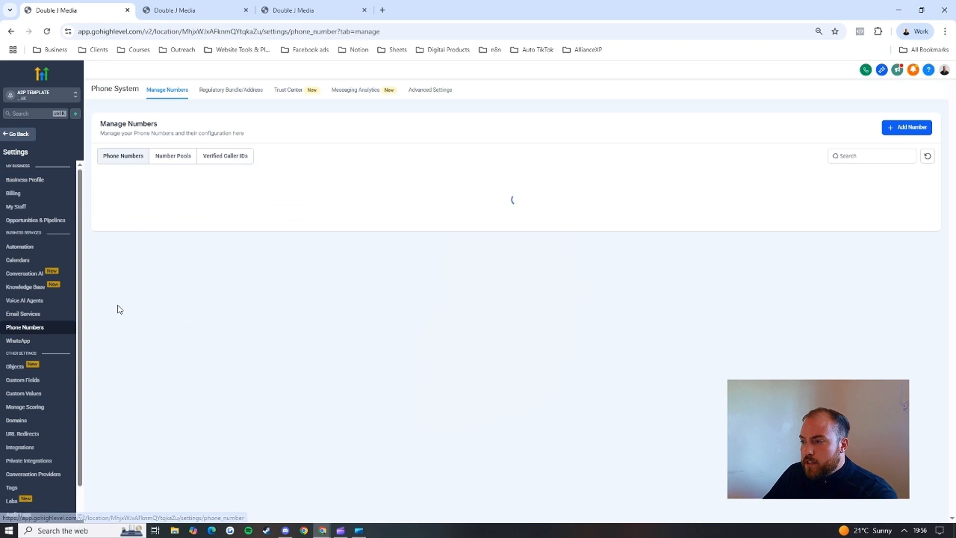
{"action": "left_click", "coordinate": [291, 92]}
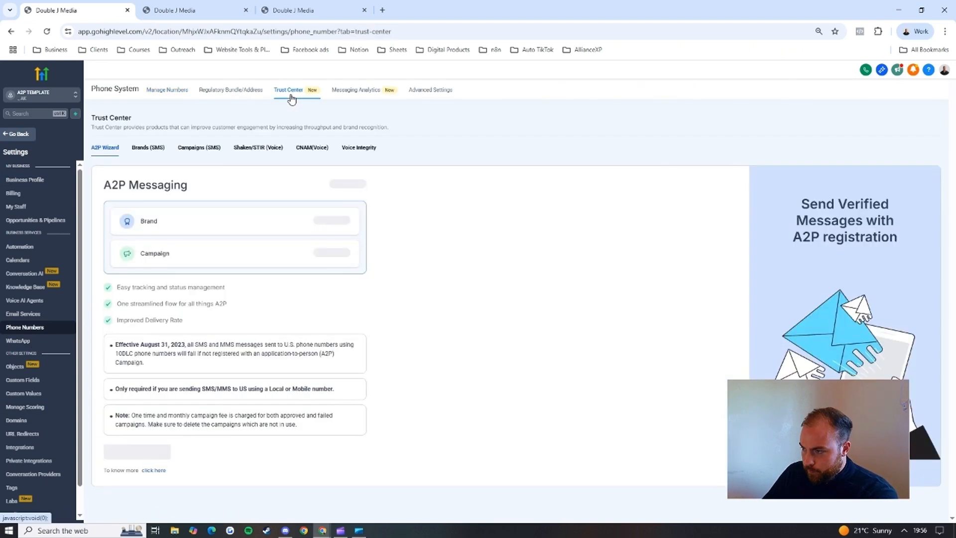